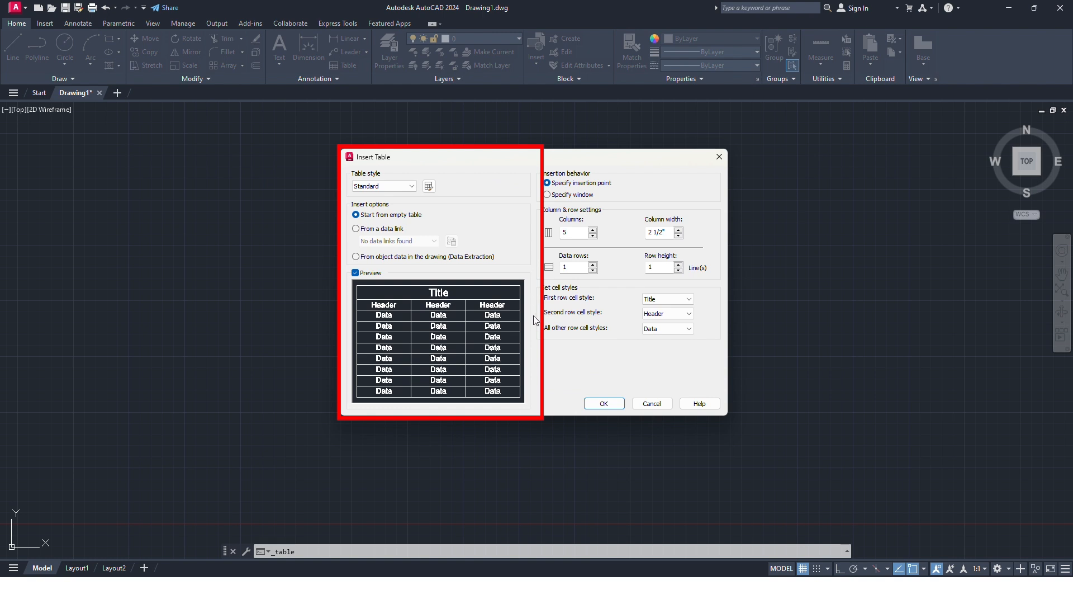
pyautogui.moveTo(576, 157); pyautogui.dragTo(576, 139)
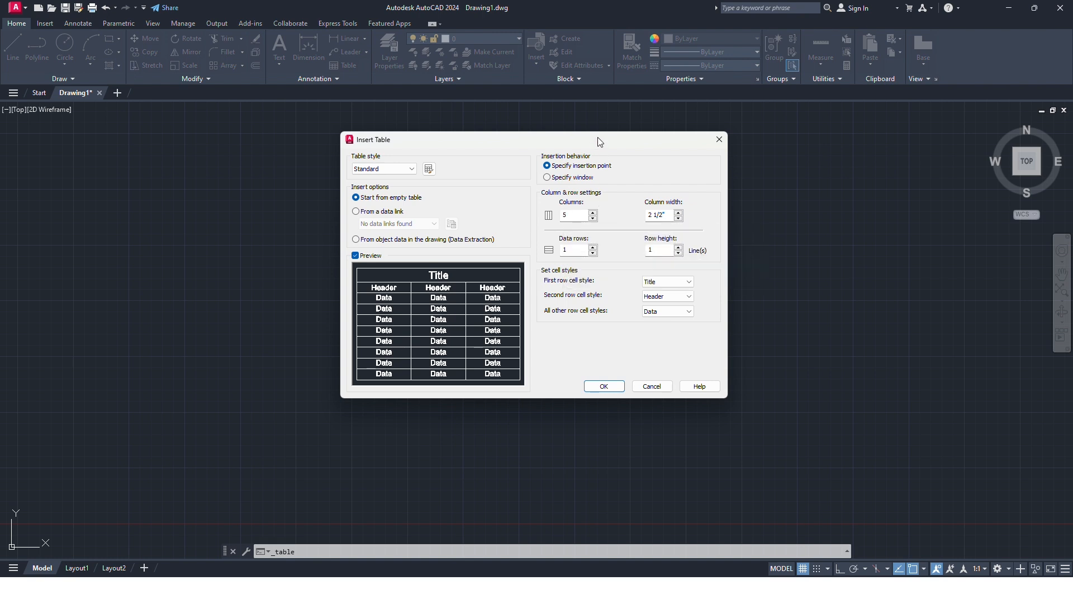
pyautogui.moveTo(599, 140)
pyautogui.mouseDown()
pyautogui.moveTo(603, 155)
pyautogui.moveTo(581, 149)
pyautogui.mouseUp()
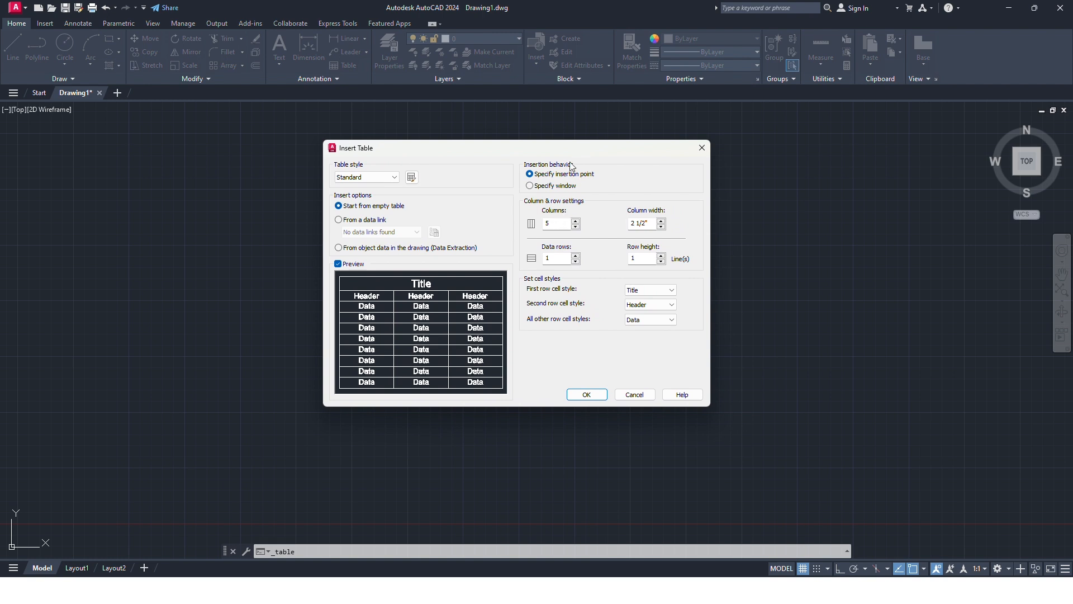
pyautogui.moveTo(565, 150); pyautogui.dragTo(569, 137)
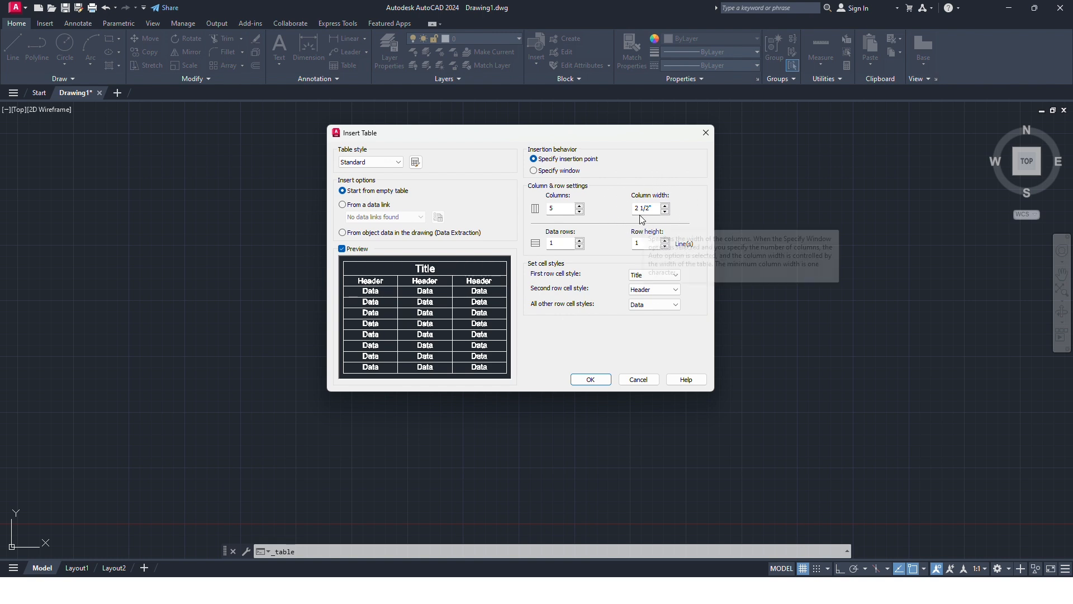
pyautogui.click(657, 275)
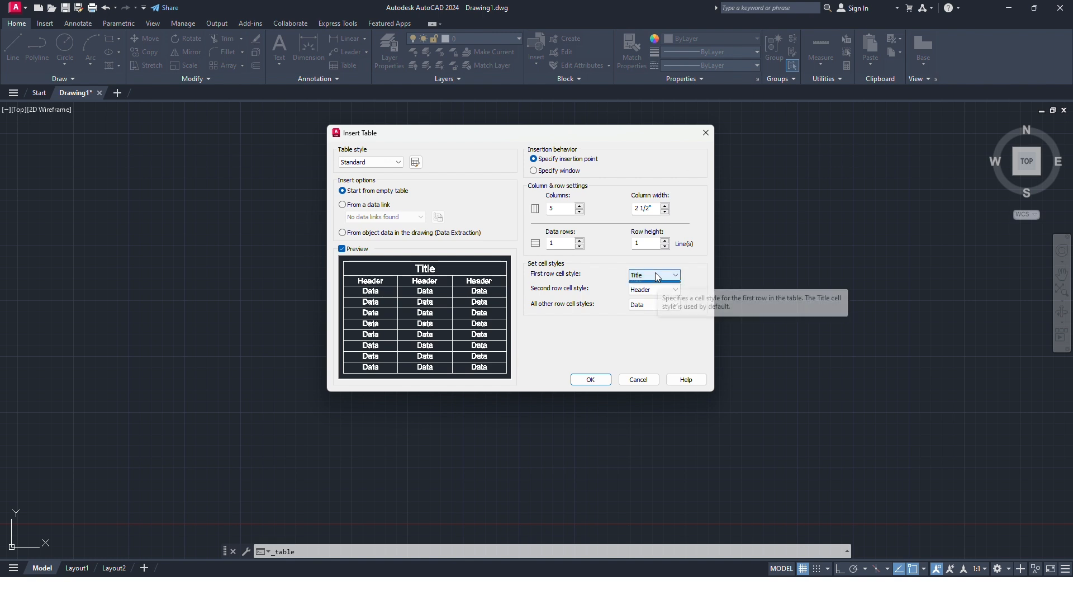
pyautogui.click(657, 276)
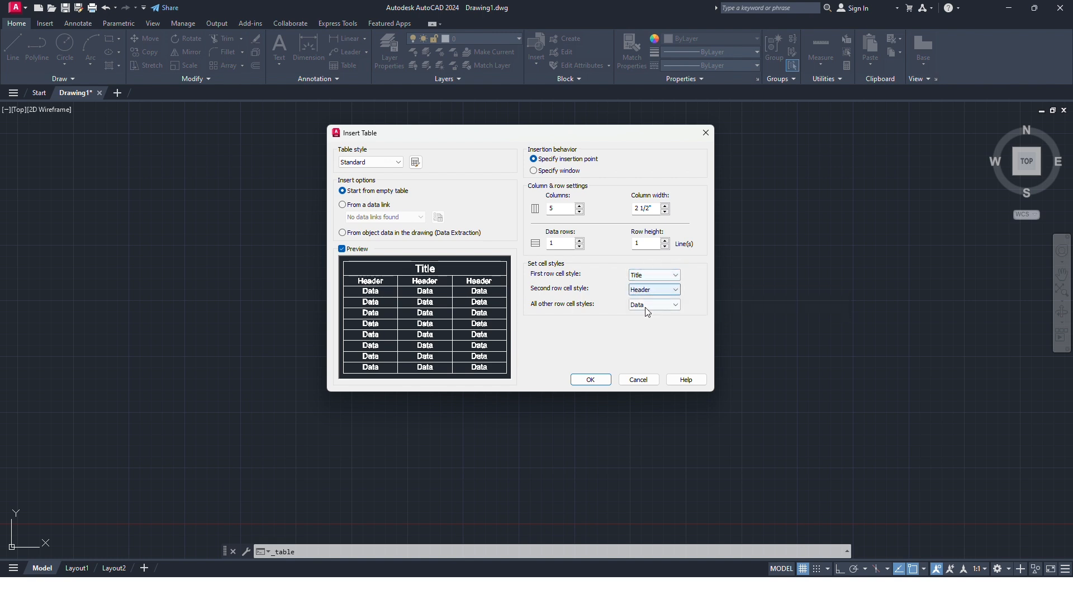
# Step: Insert an empty Standard-style table with 5 columns and 1 data row at a picked point in the drawing
pyautogui.click(590, 379)
pyautogui.scroll(6, 465, 234)
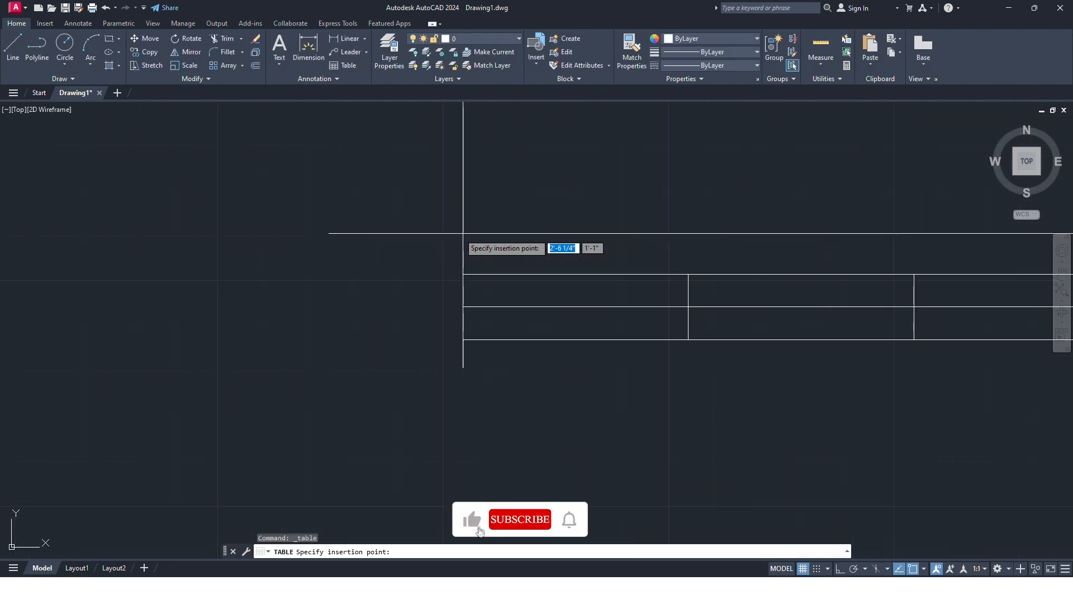
pyautogui.scroll(-4, 271, 226)
pyautogui.scroll(2, 271, 224)
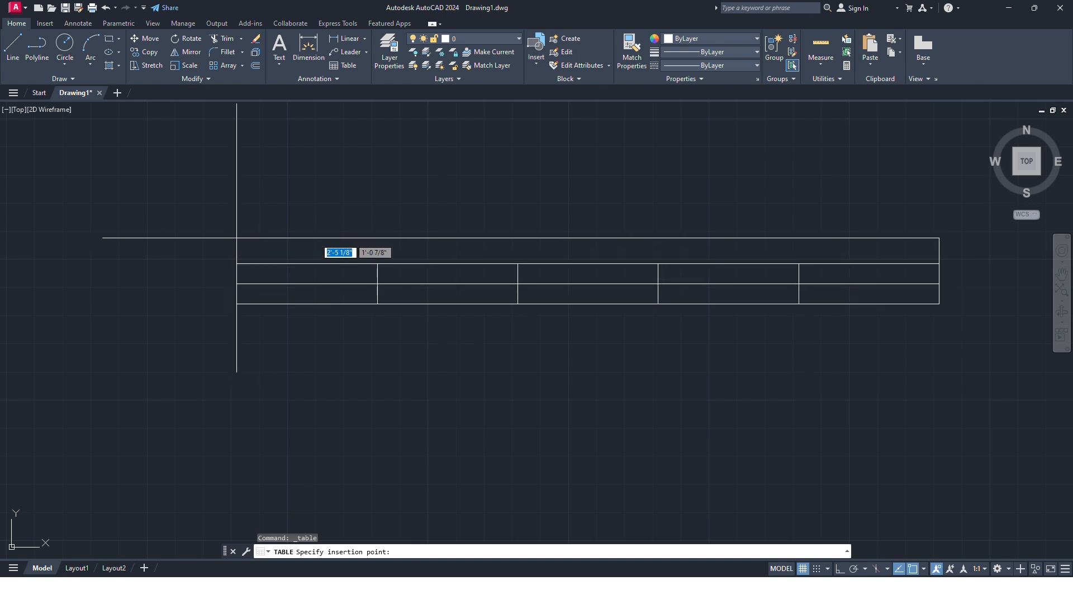
pyautogui.click(237, 239)
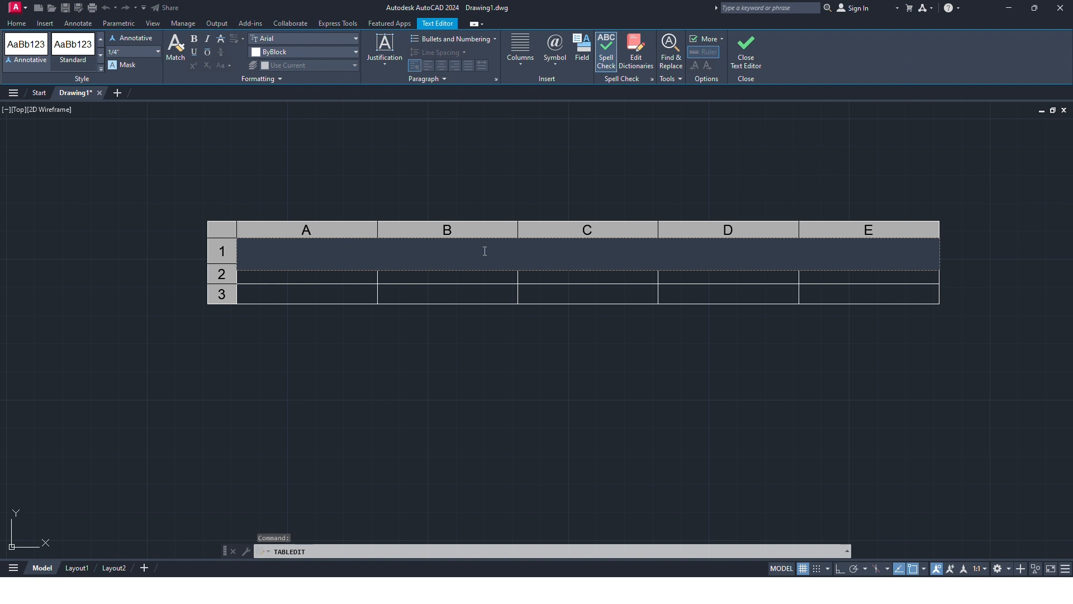
# Step: Enter the table title "BOQ (BILL OF QUANTITIES)" in the title row and finish editing the cell
pyautogui.write('BOQ')
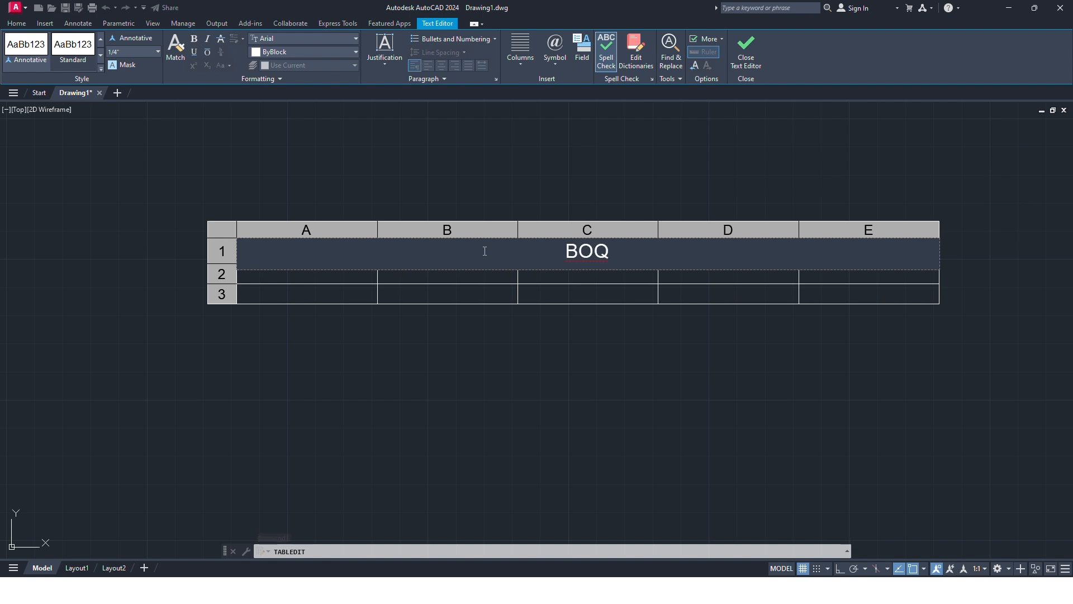
pyautogui.write(' )B')
pyautogui.press('BackSpace')
pyautogui.press('BackSpace')
pyautogui.press('BackSpace')
pyautogui.press('super+space')
pyautogui.write('(BO')
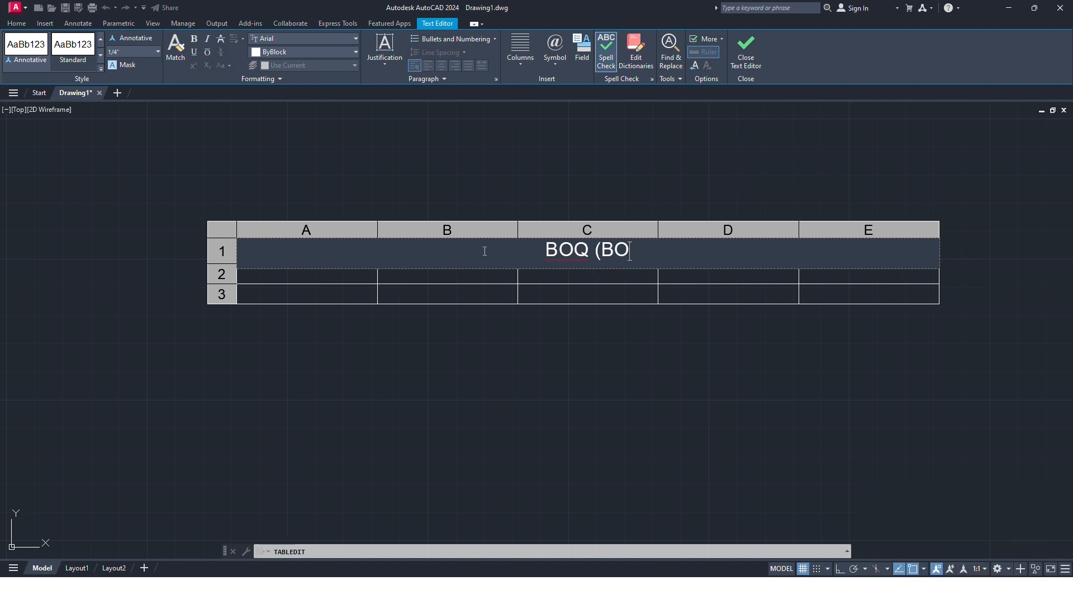
pyautogui.press('BackSpace')
pyautogui.write('ILL OF QUAN')
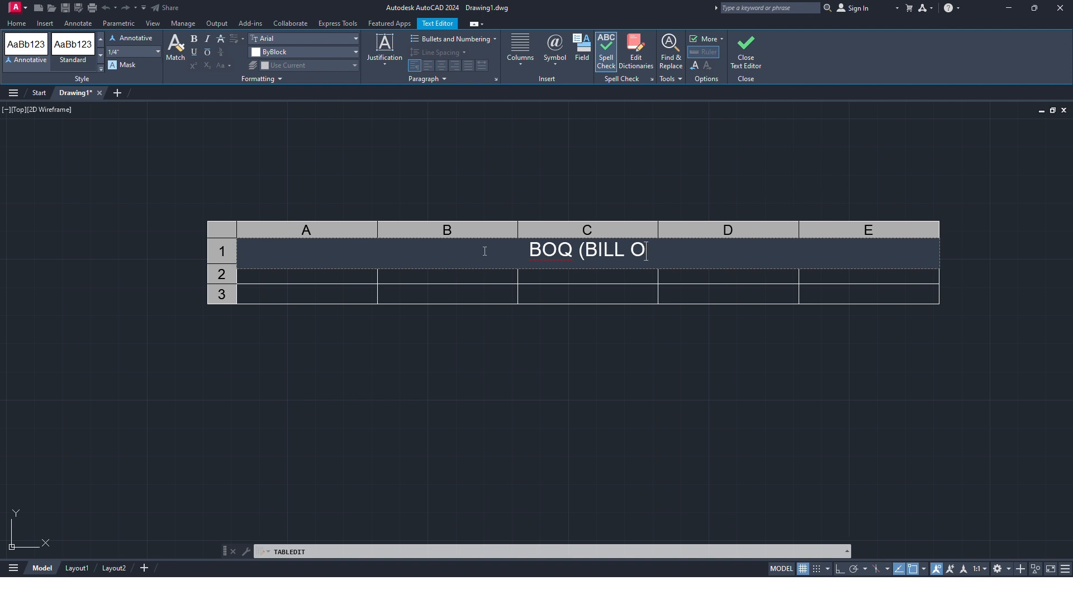
pyautogui.write('T')
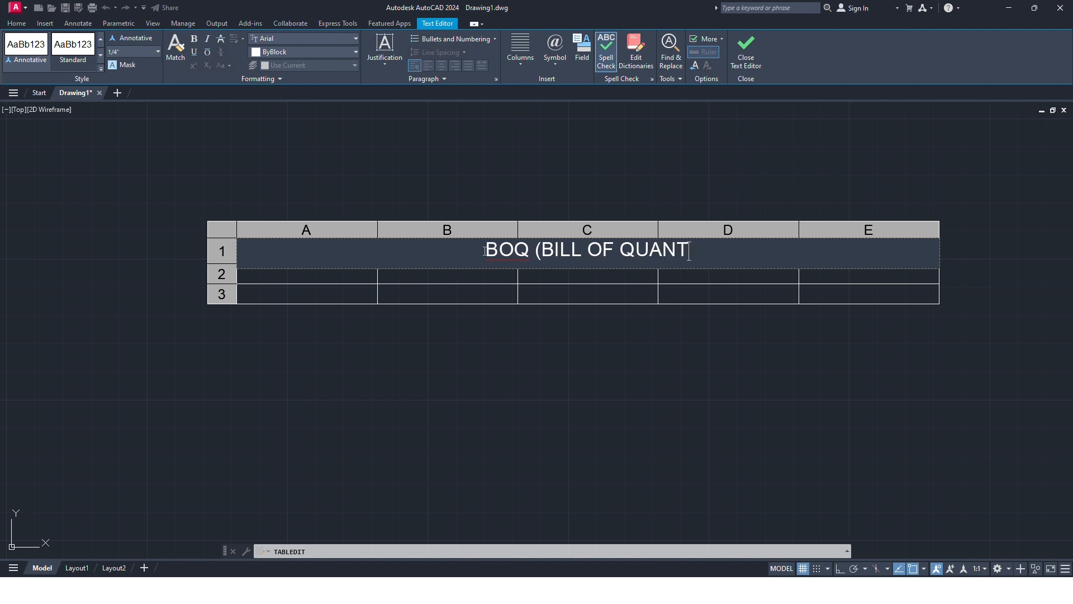
pyautogui.write('ITI')
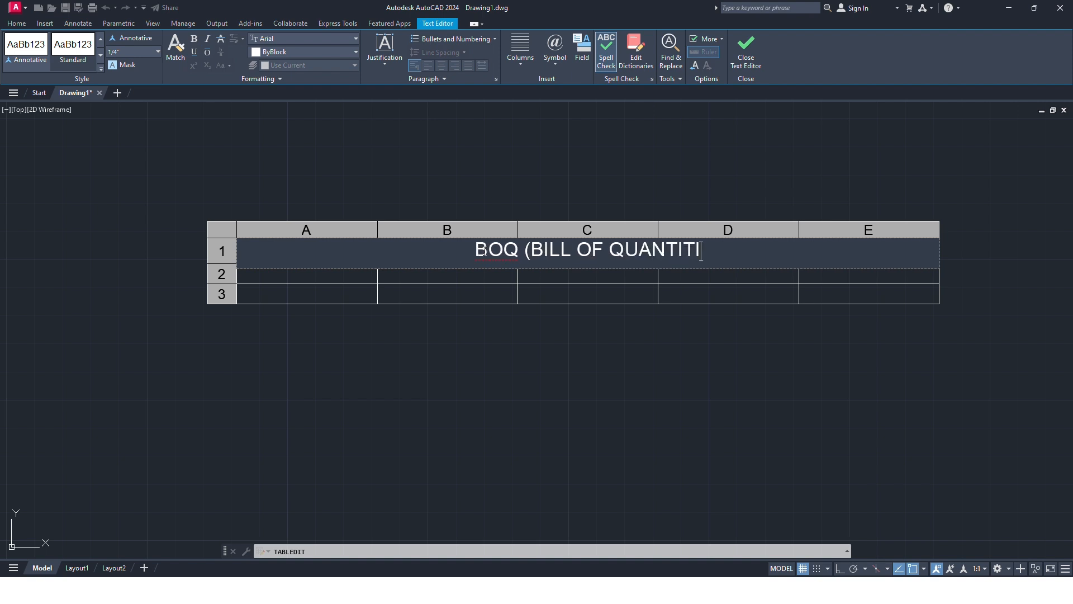
pyautogui.write('ES)')
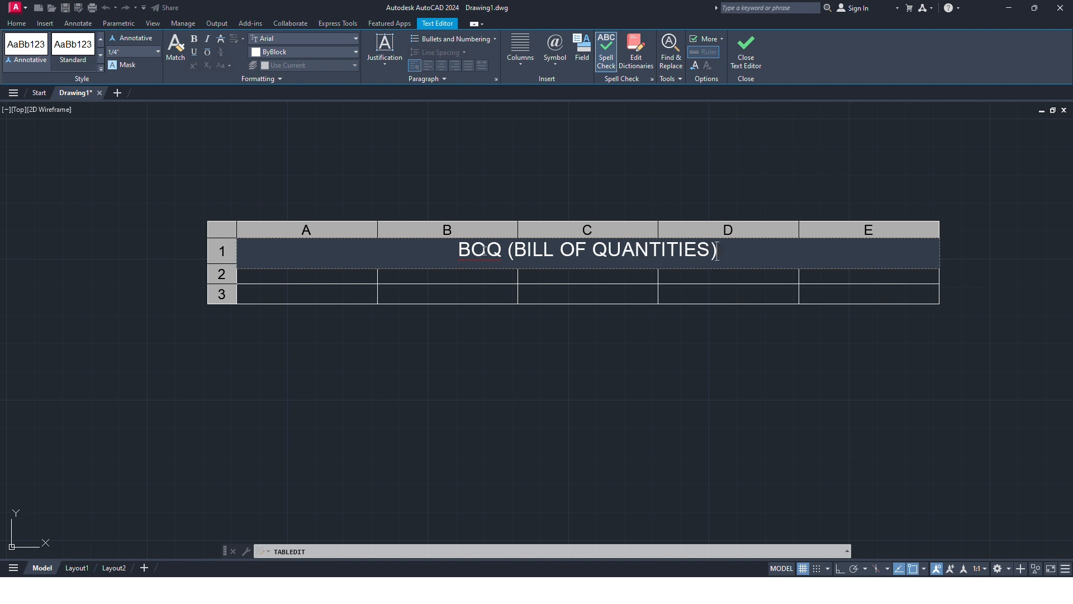
pyautogui.click(344, 282)
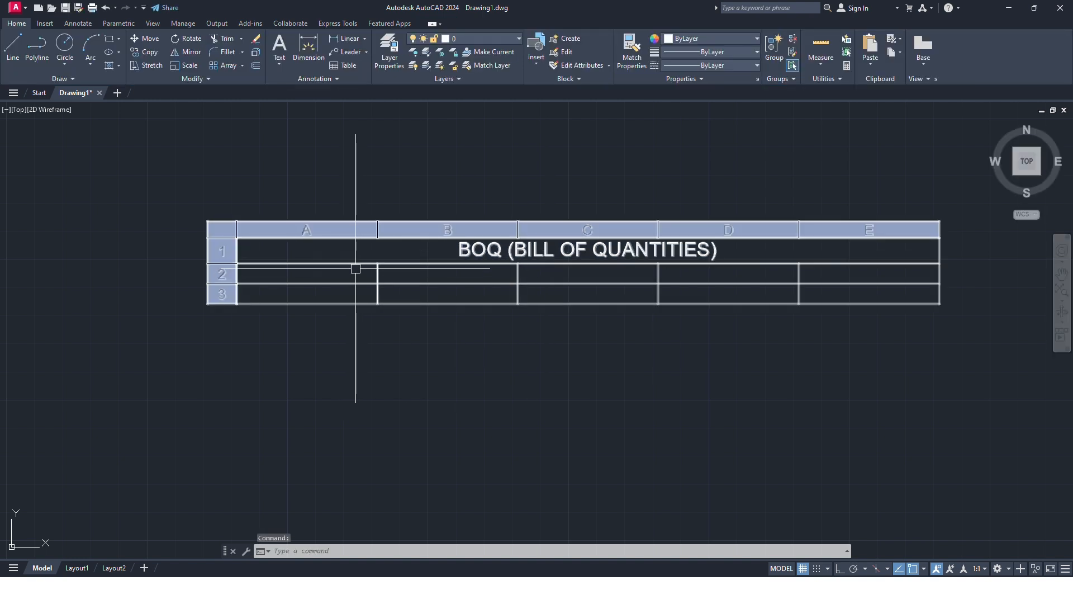
# Step: Fill header cells A2, B2 and C2 with SR, DESCRIPTION and MEASUREMENTS
pyautogui.click(326, 274)
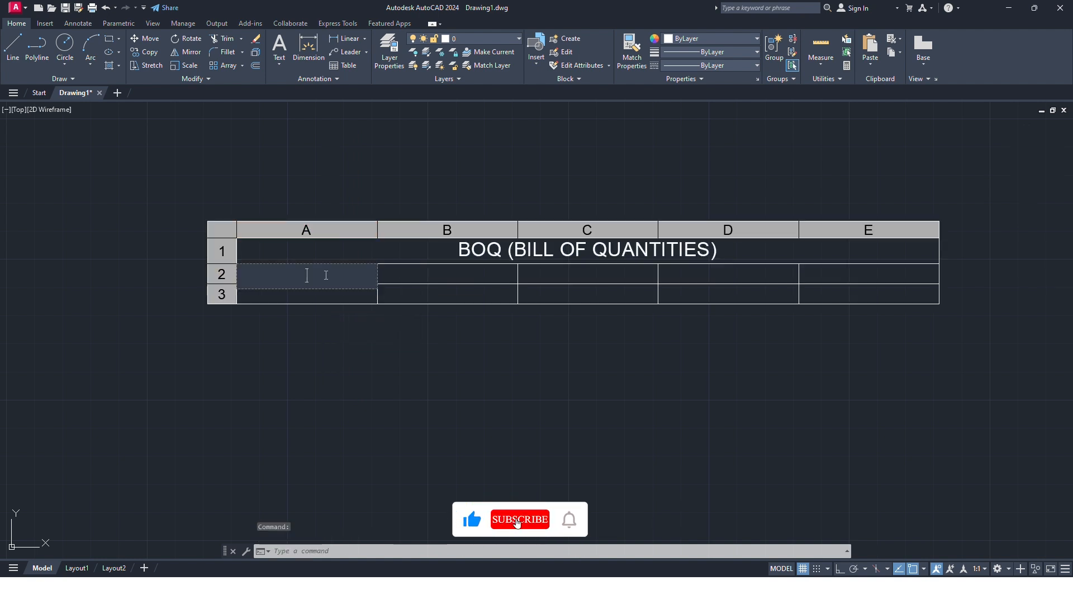
pyautogui.write('SR')
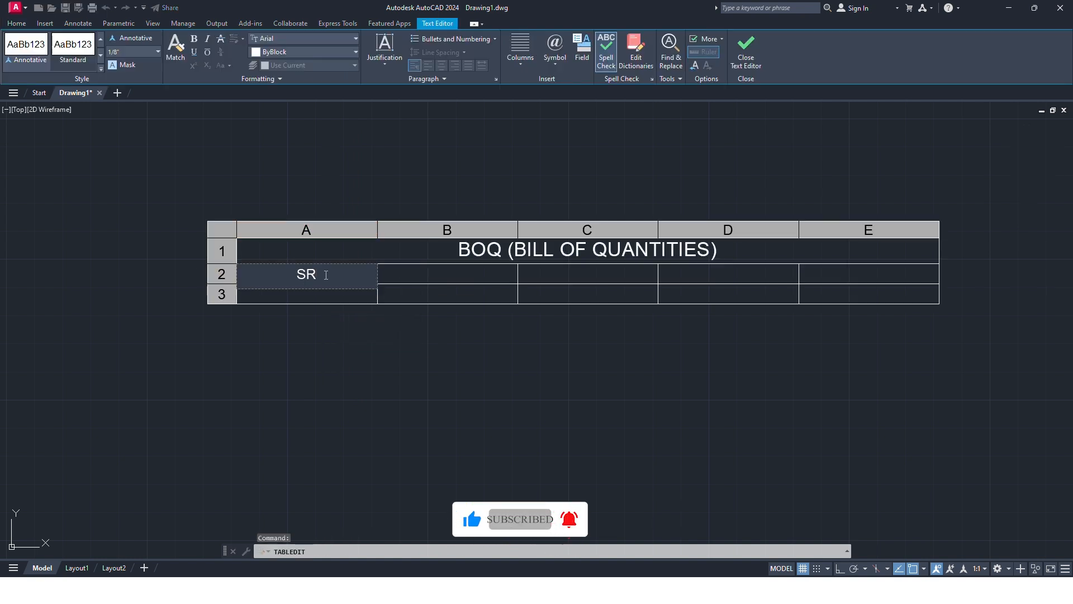
pyautogui.press('Tab')
pyautogui.write('DE')
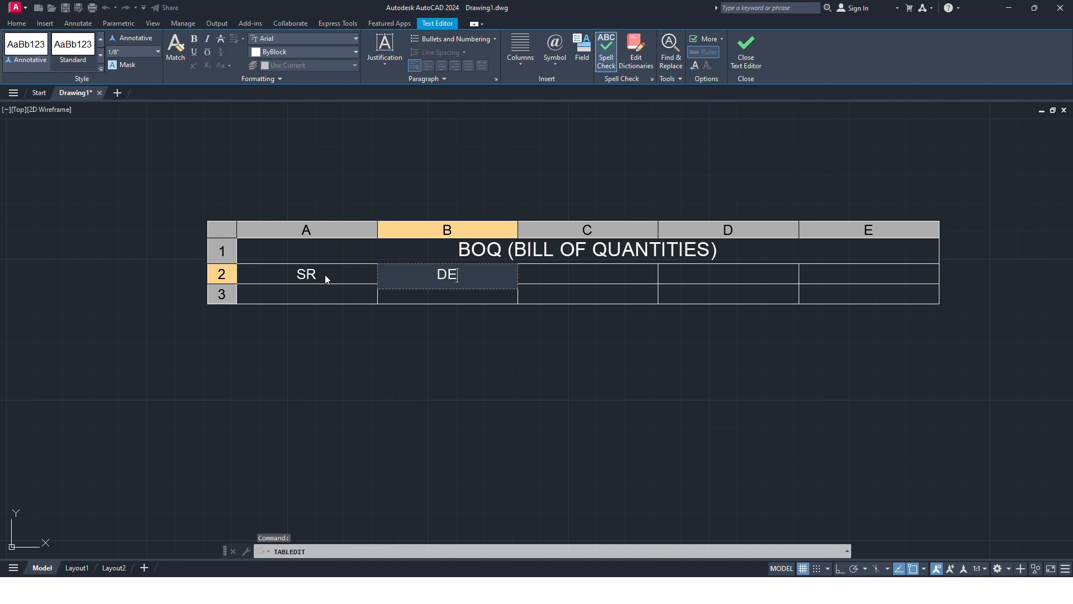
pyautogui.write('SCRIPTION')
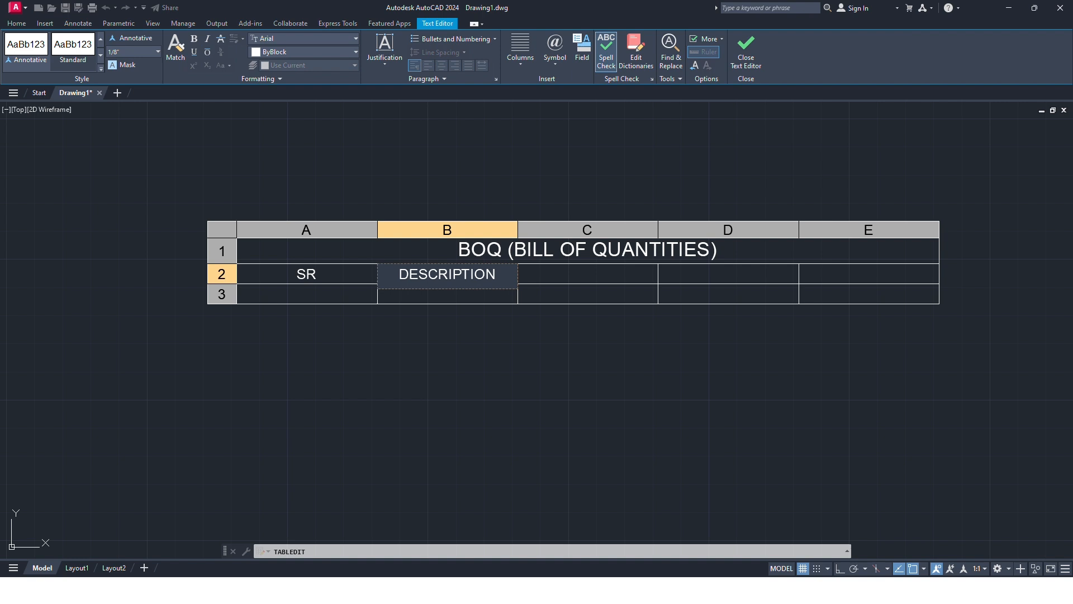
pyautogui.press('Tab')
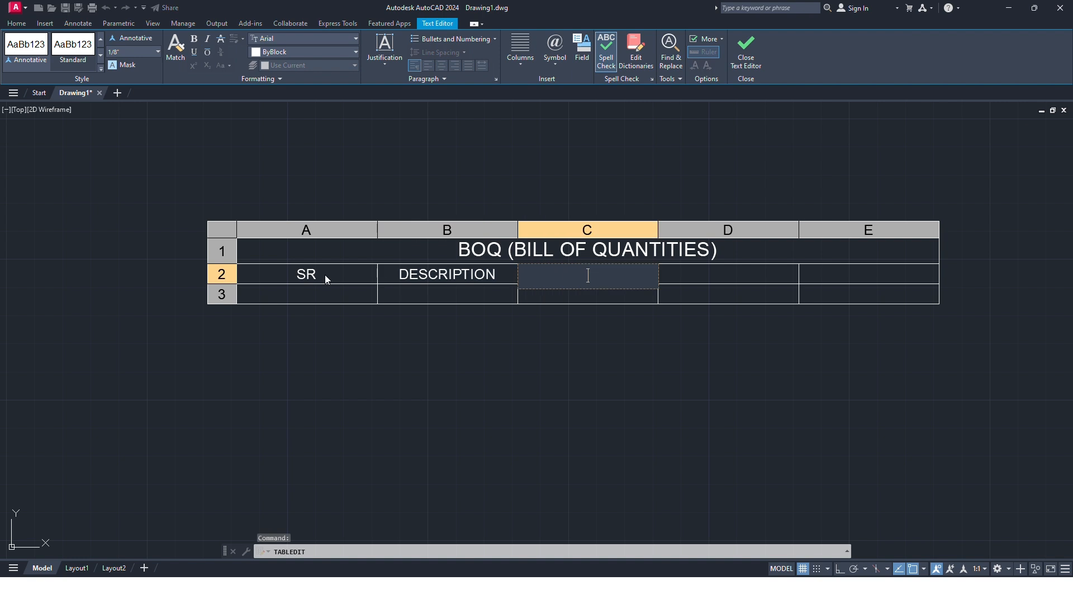
pyautogui.write('MEASURE')
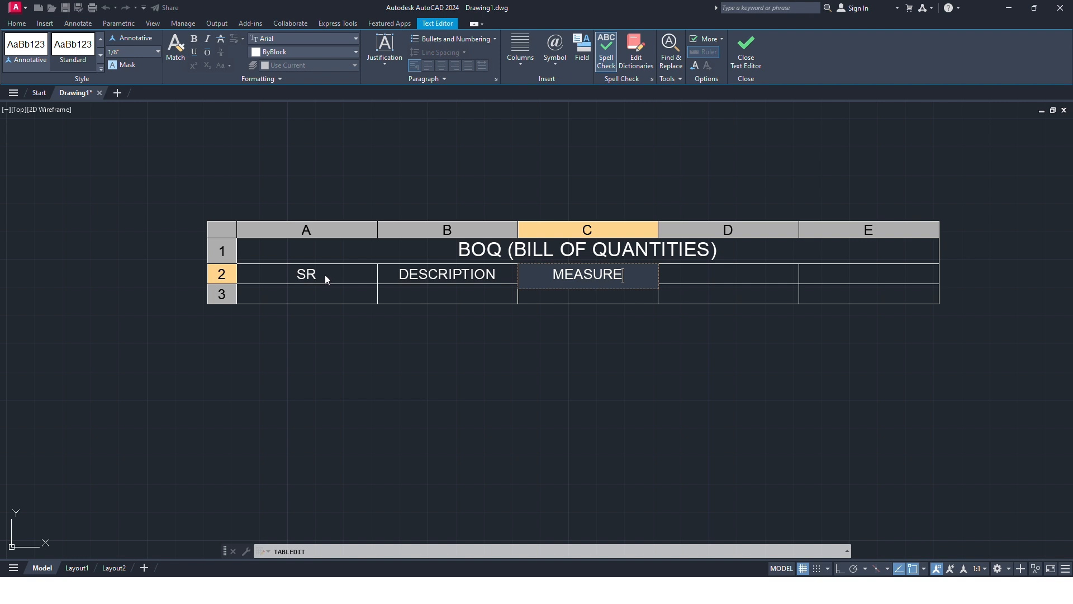
pyautogui.write('MENTS')
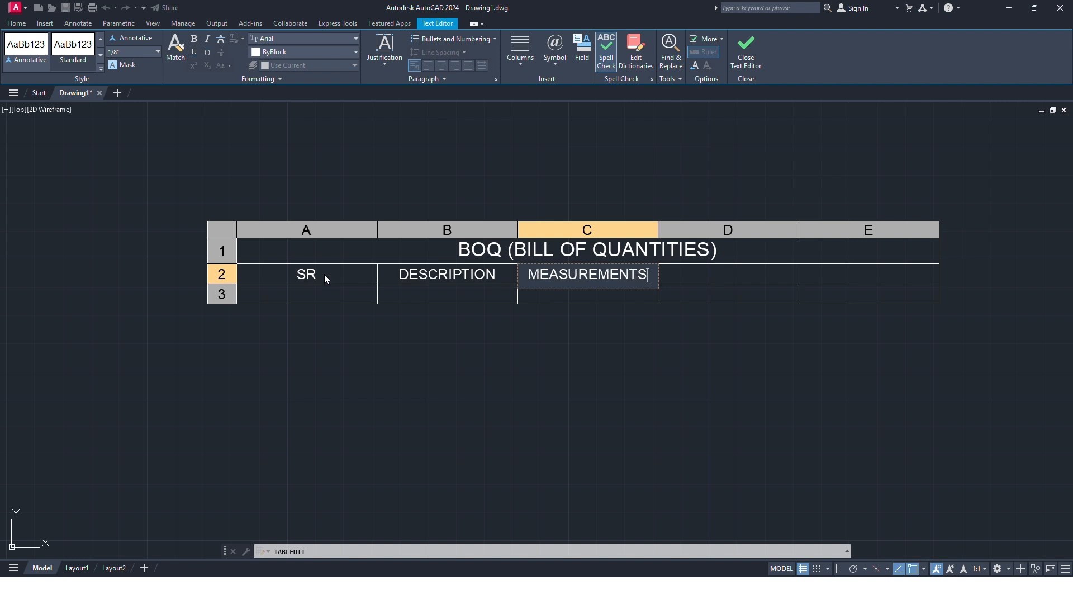
pyautogui.click(586, 300)
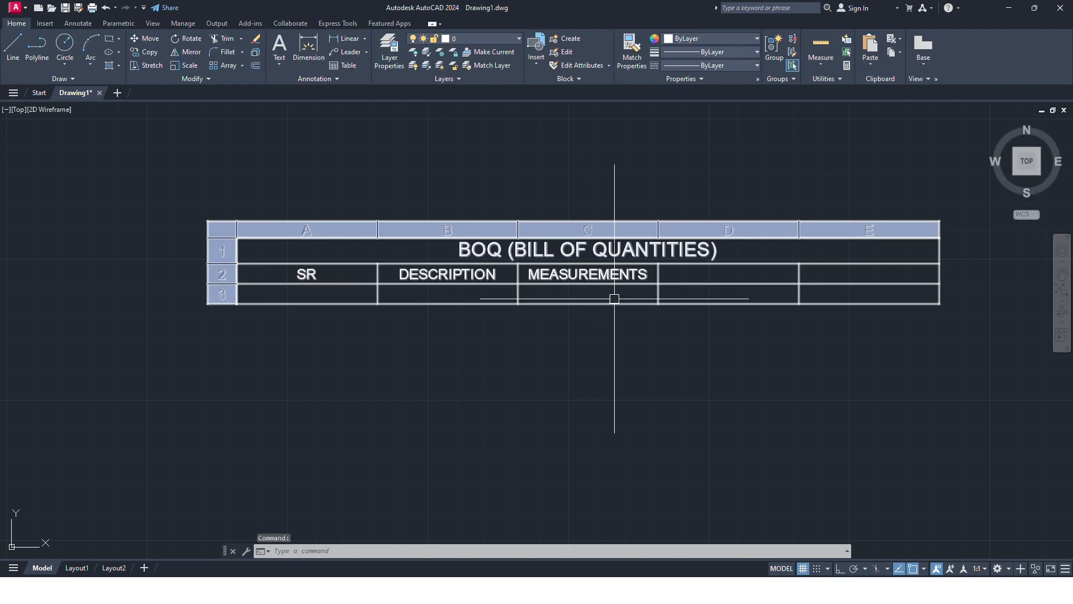
# Step: Enter L, B and H in cells C3, D3 and E3 of the data row
pyautogui.click(623, 295)
pyautogui.doubleClick(623, 295)
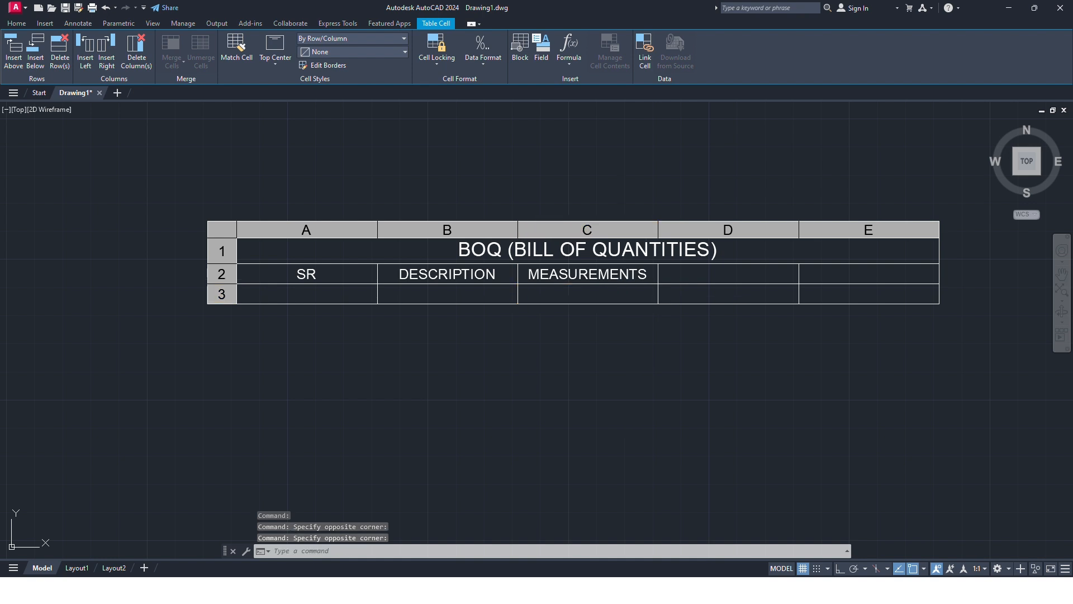
pyautogui.write('L')
pyautogui.press('Tab')
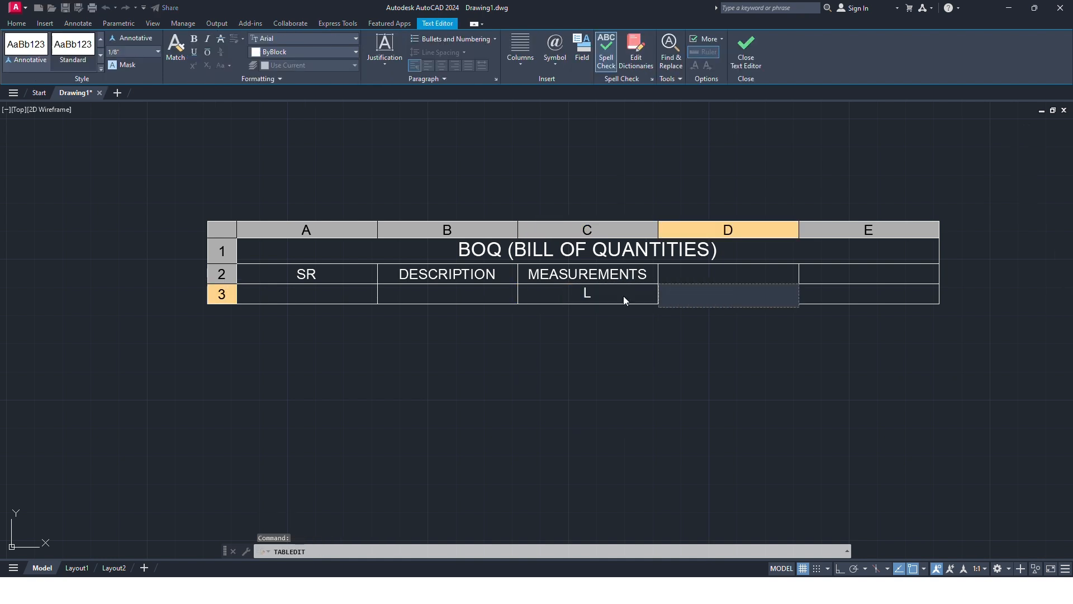
pyautogui.write('B')
pyautogui.press('Tab')
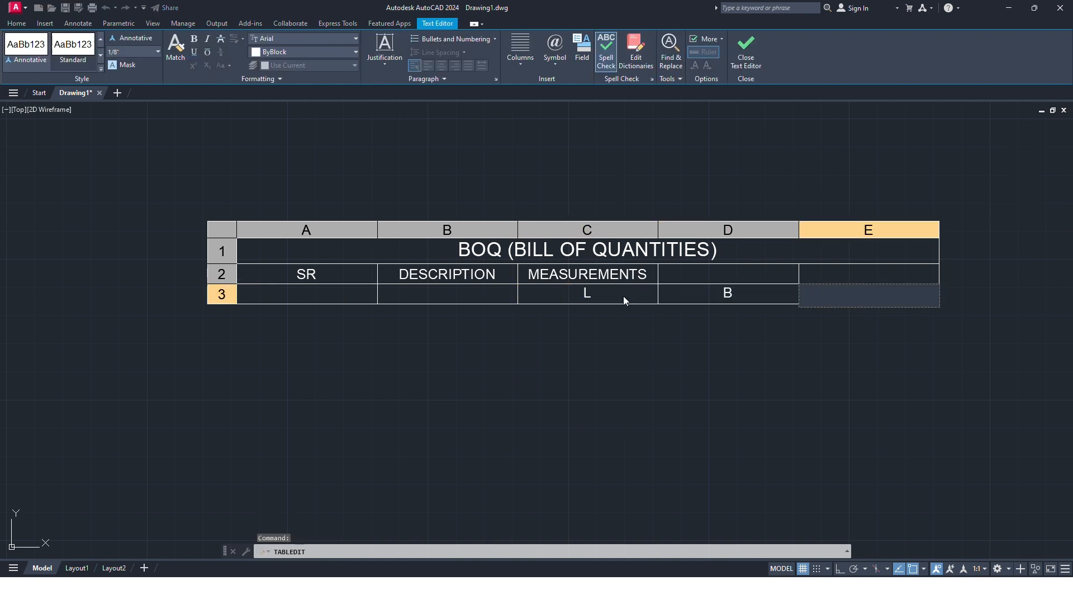
pyautogui.write('H')
pyautogui.press('Escape')
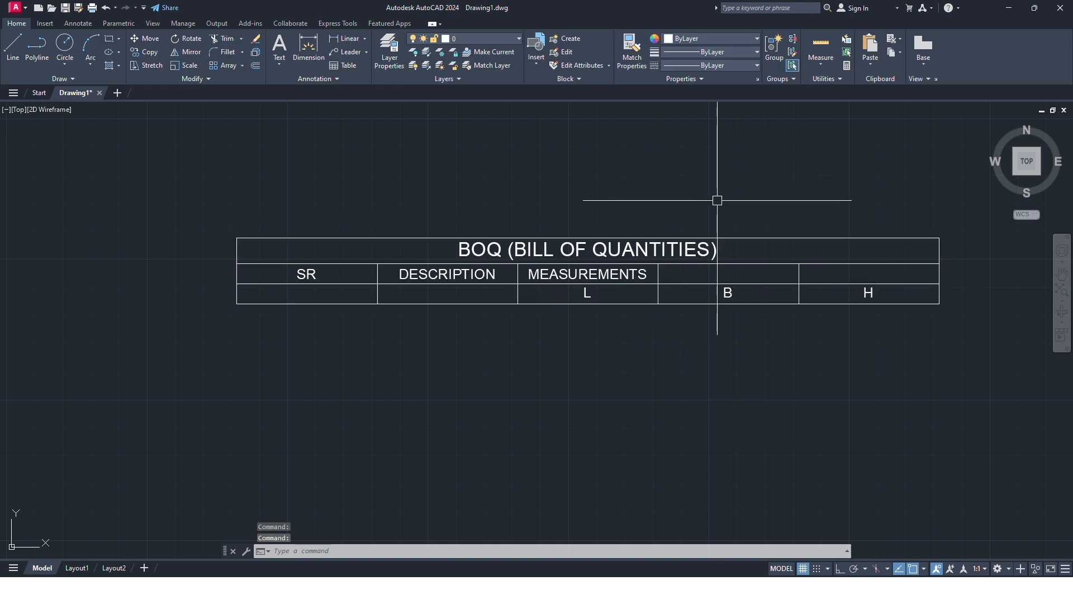
pyautogui.moveTo(623, 187); pyautogui.dragTo(529, 151, button='middle')
pyautogui.scroll(2, 523, 224)
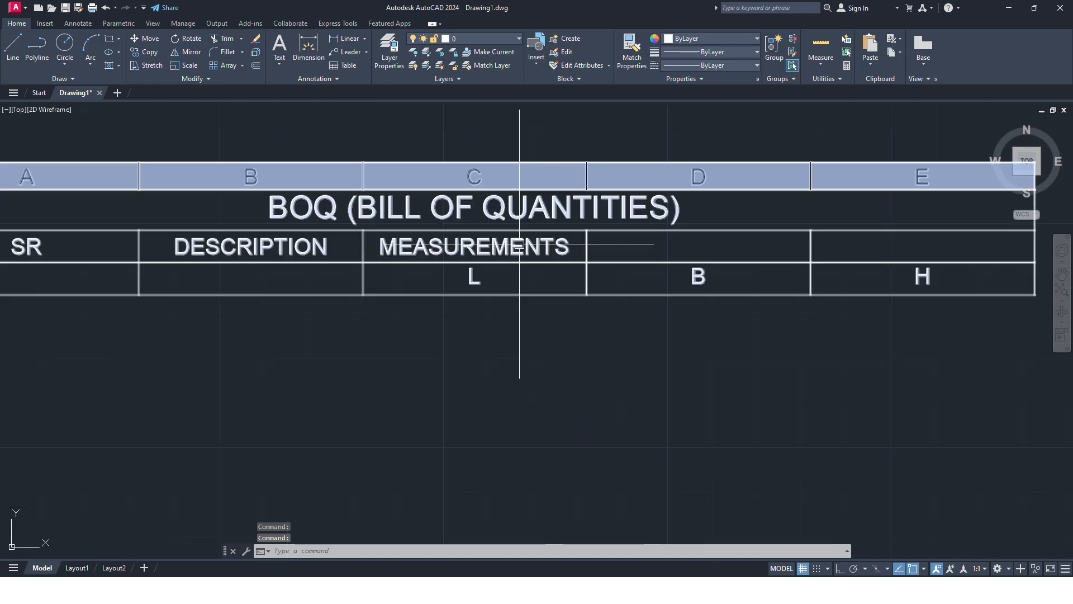
pyautogui.scroll(-2, 486, 232)
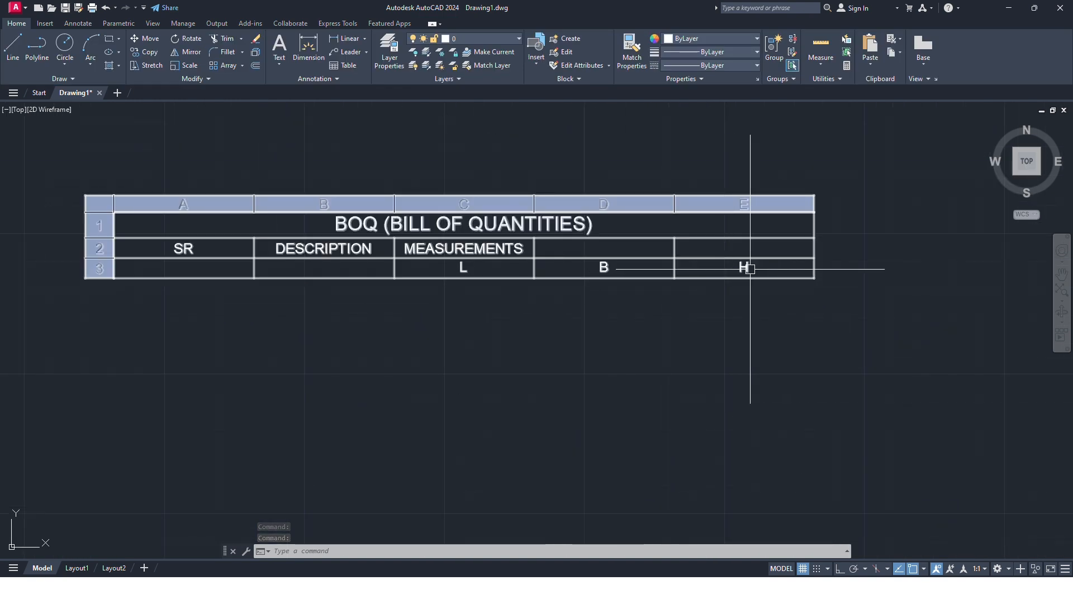
pyautogui.scroll(2, 526, 275)
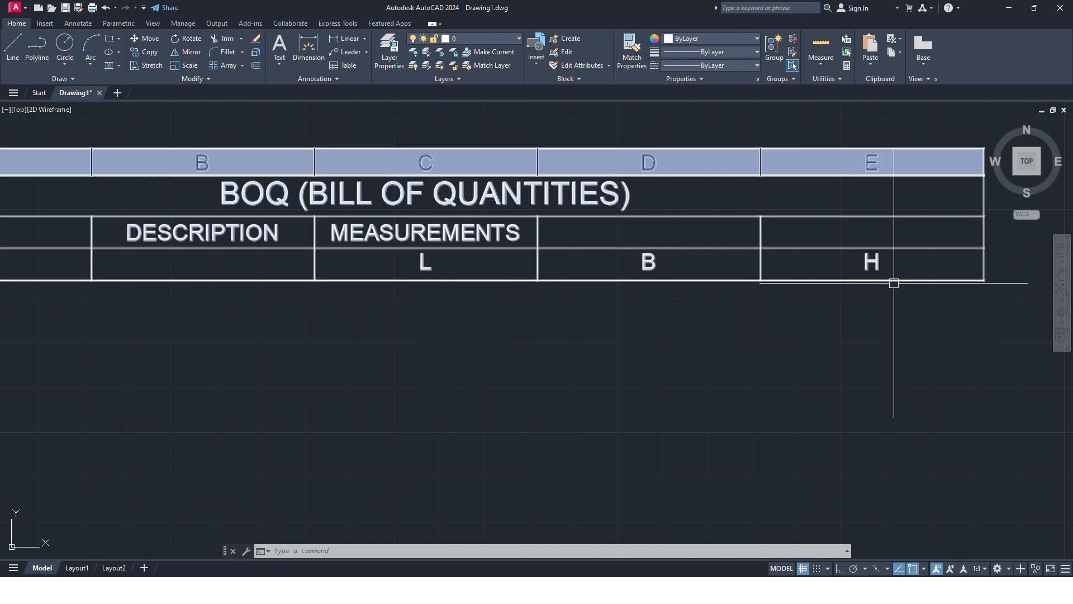
pyautogui.press('Escape')
pyautogui.scroll(-2, 568, 367)
pyautogui.moveTo(671, 344); pyautogui.dragTo(591, 358, button='middle')
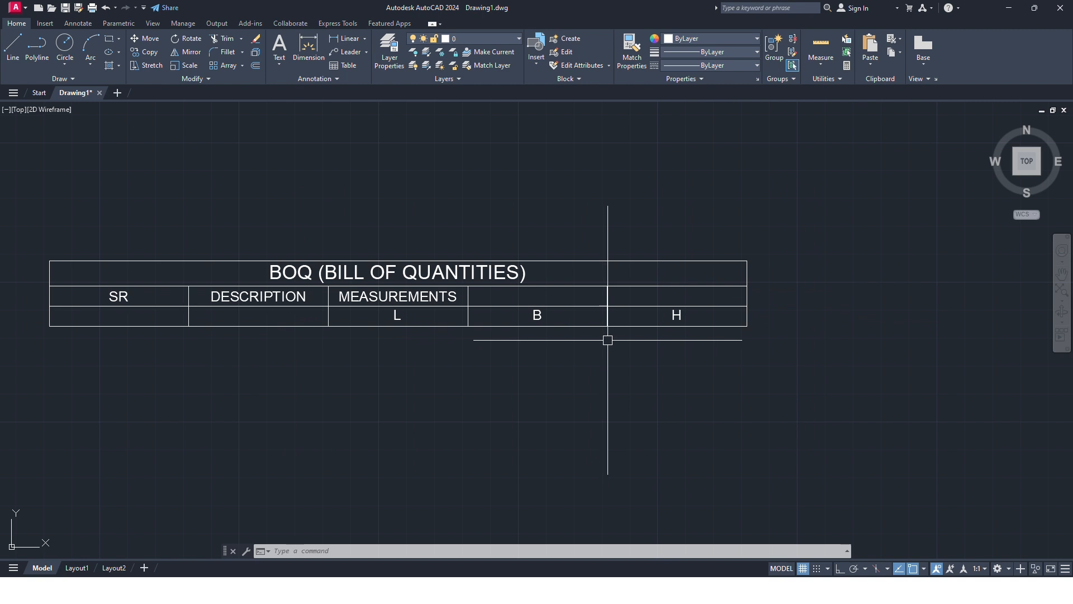
pyautogui.click(653, 305)
pyautogui.doubleClick(665, 299)
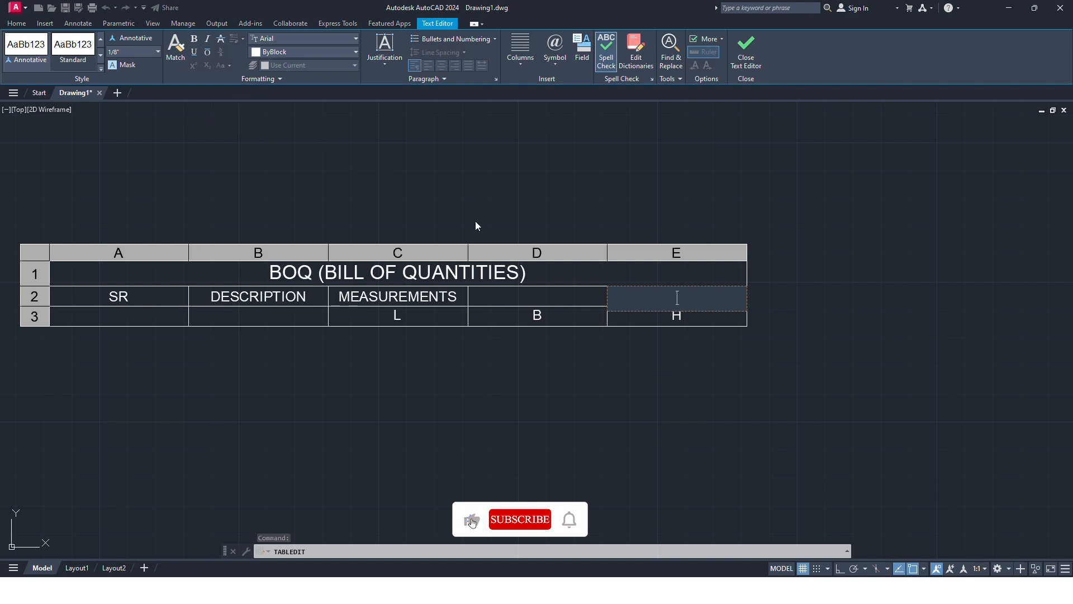
pyautogui.click(679, 301)
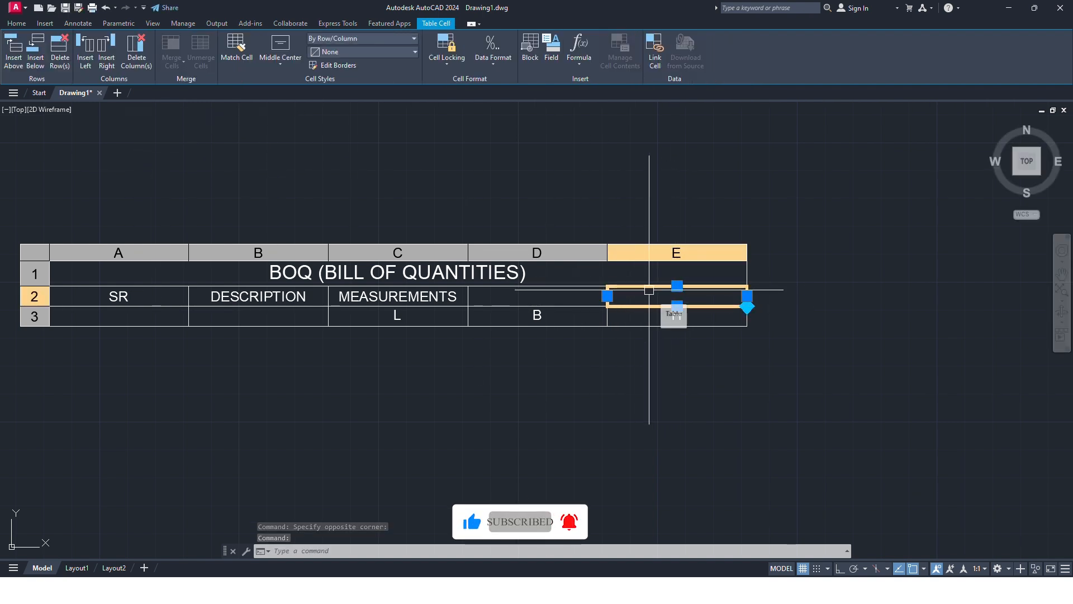
# Step: Merge header cells C2 to E2 into a single MEASUREMENTS cell using the All option
pyautogui.click(455, 296)
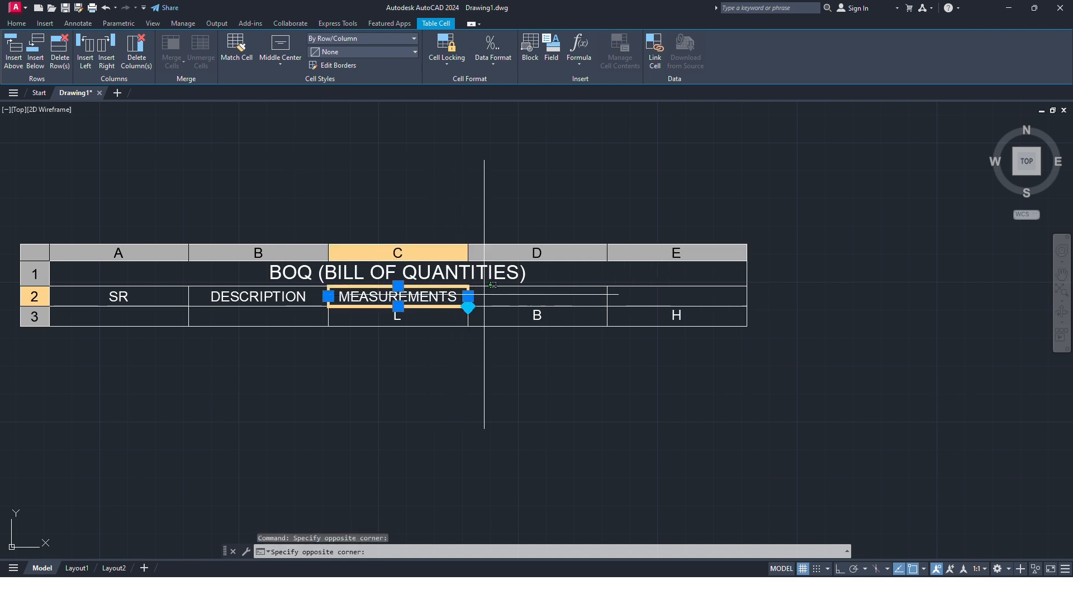
pyautogui.moveTo(484, 294); pyautogui.dragTo(502, 295)
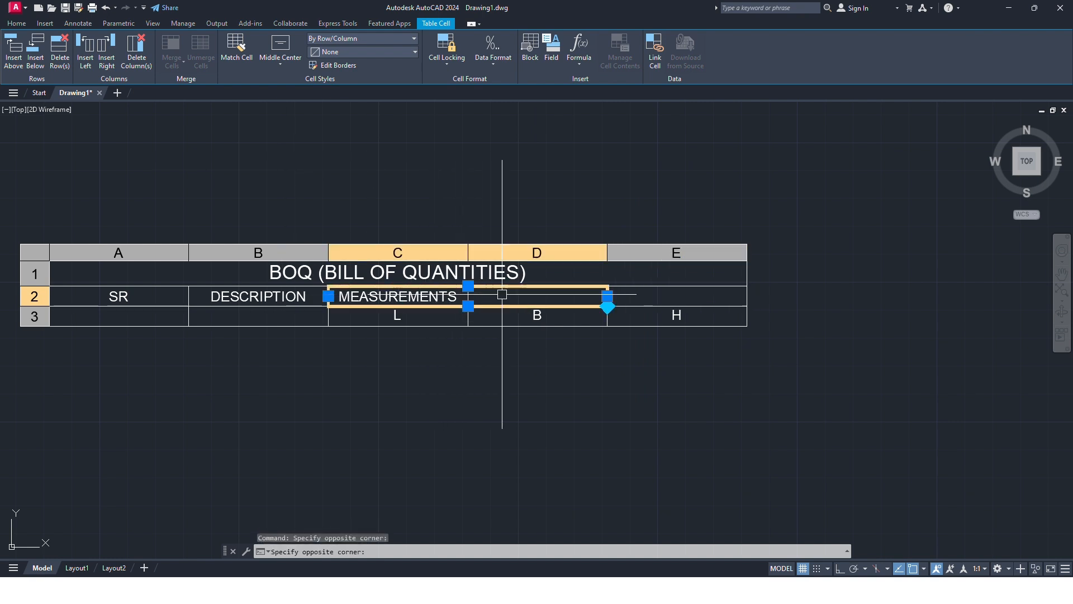
pyautogui.click(428, 297)
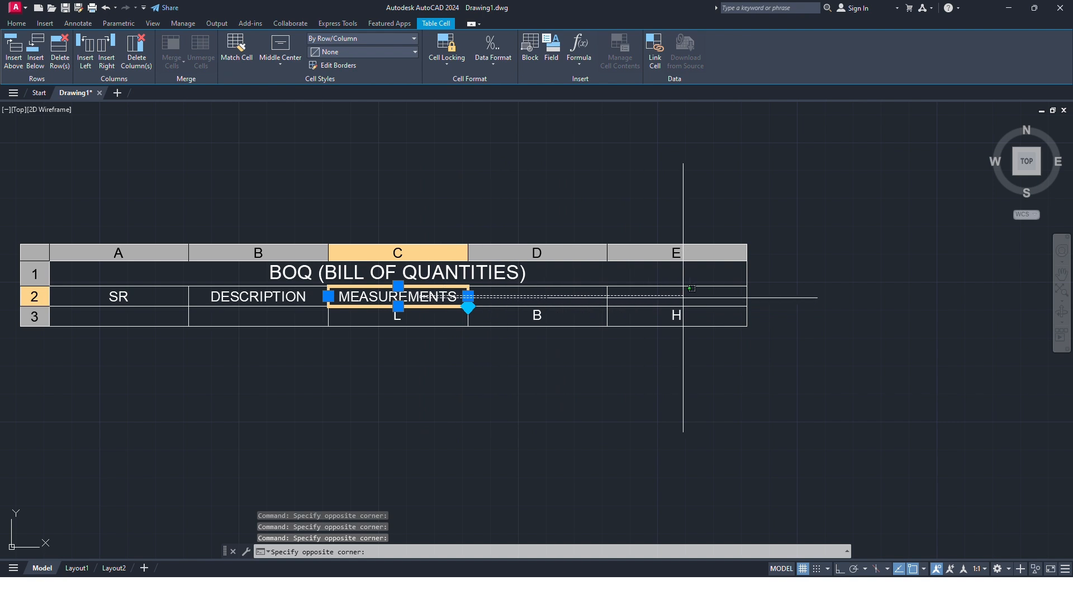
pyautogui.click(707, 288)
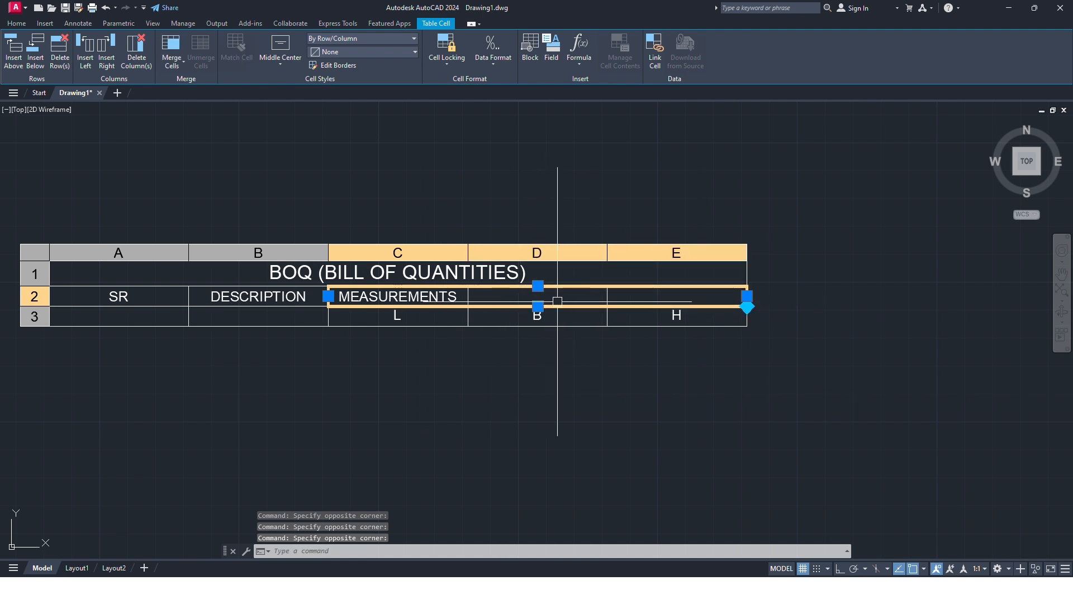
pyautogui.rightClick(618, 303)
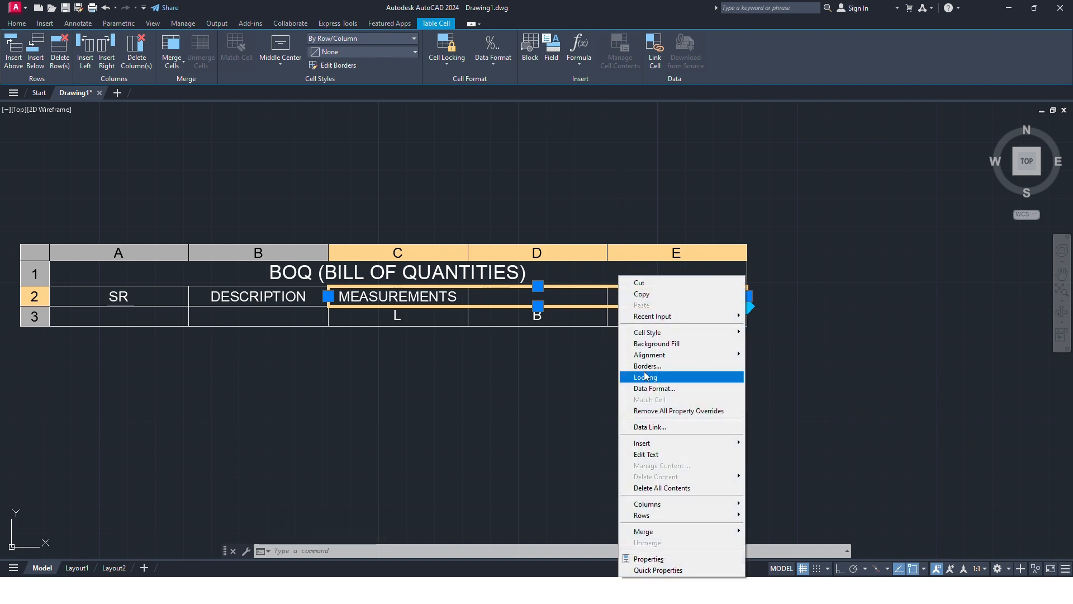
pyautogui.moveTo(660, 534)
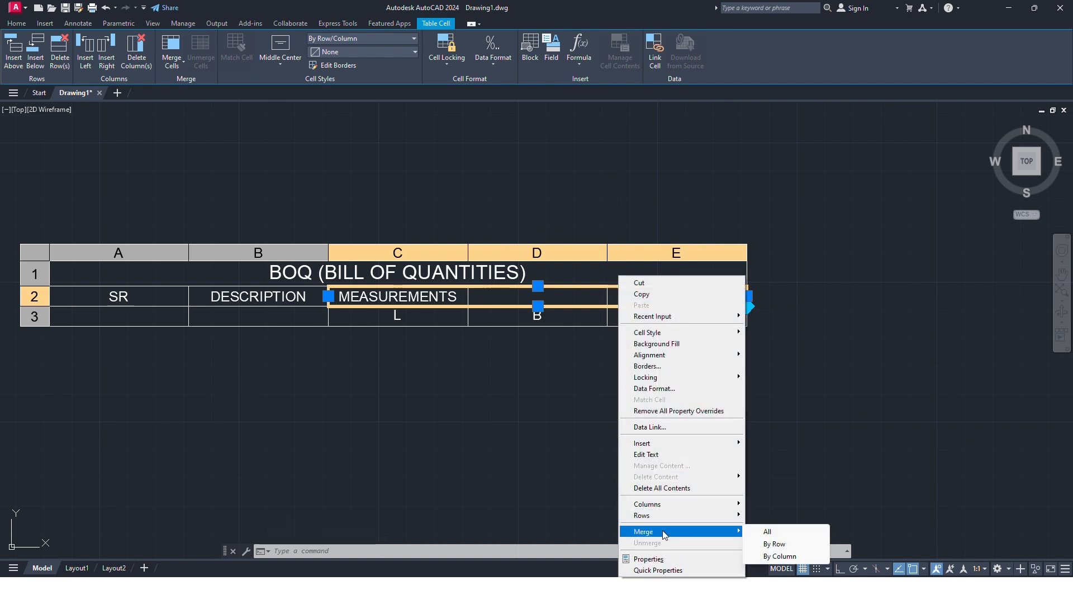
pyautogui.click(767, 531)
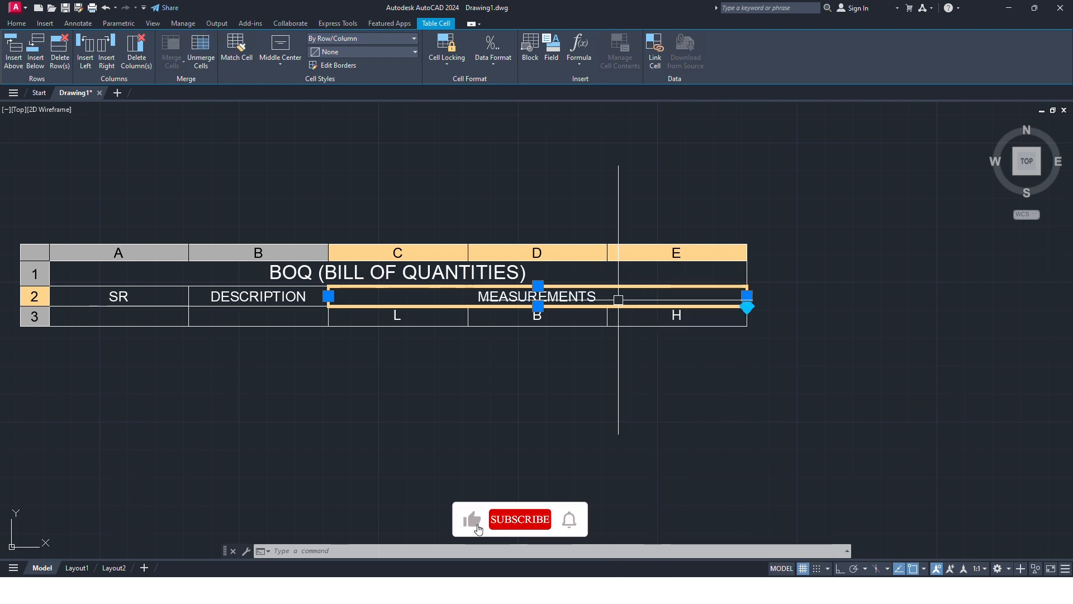
# Step: Undo the merge of header cells C2 to E2
pyautogui.scroll(4, 565, 292)
pyautogui.scroll(-4, 515, 292)
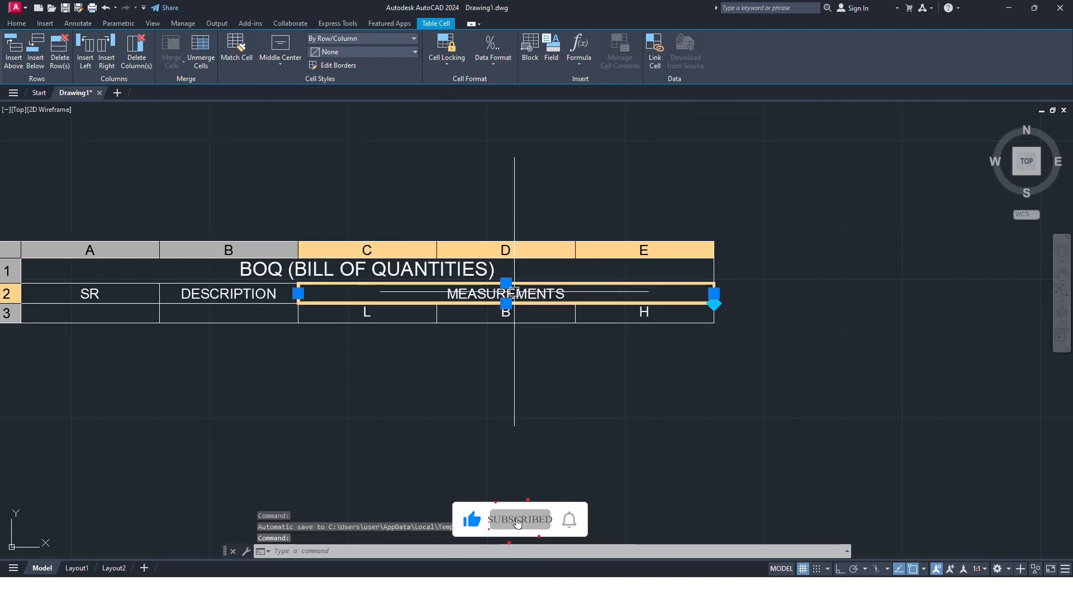
pyautogui.hotkey('ctrl', 'z')
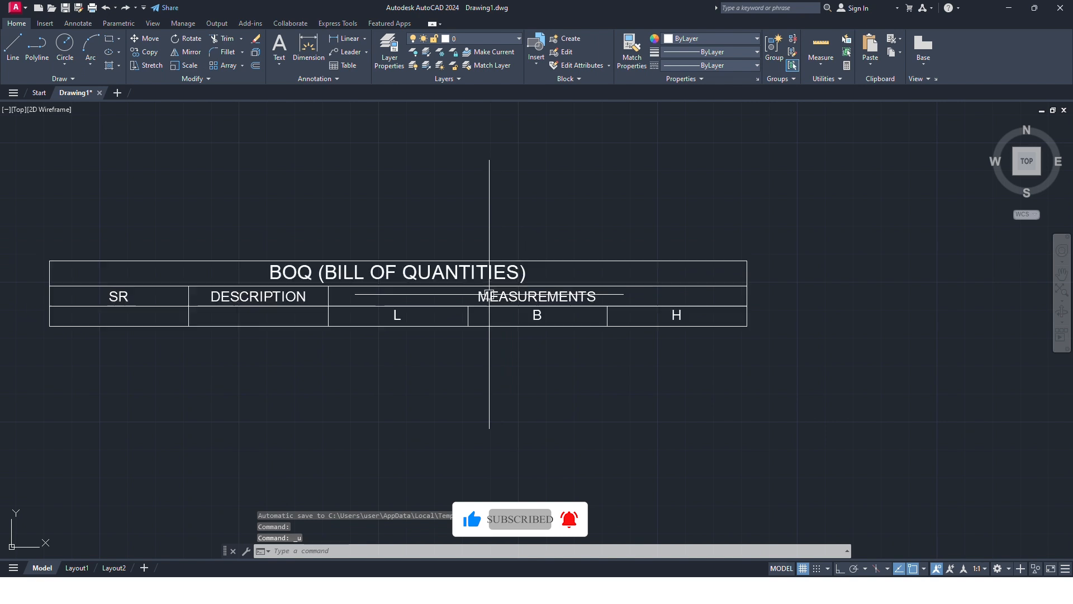
pyautogui.hotkey('ctrl', 'z')
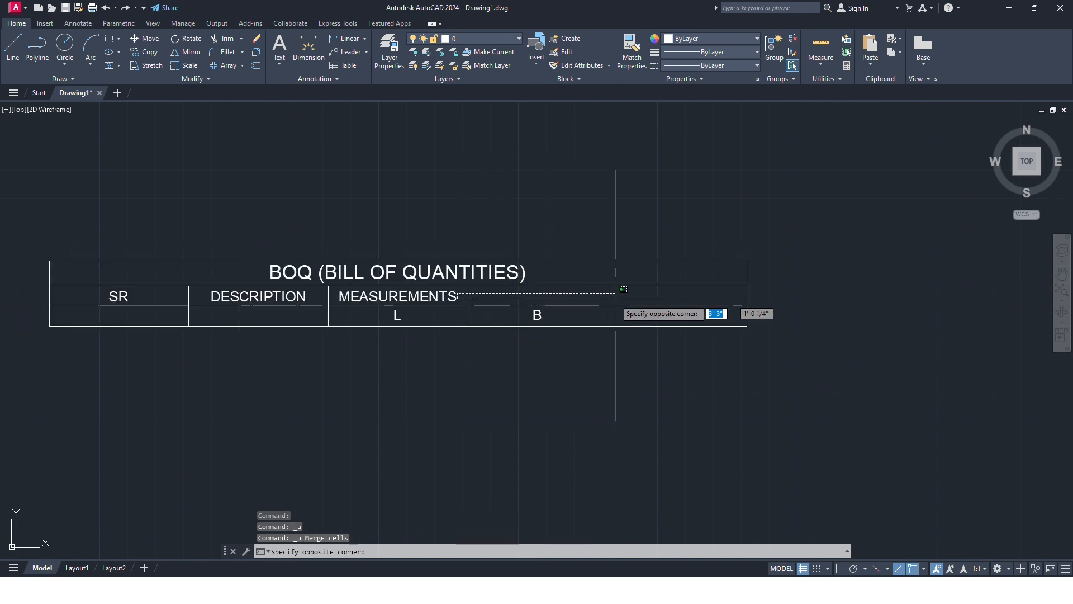
# Step: Select header cells C2 to E2 again, apply Merge All to them and clear the selection
pyautogui.click(643, 297)
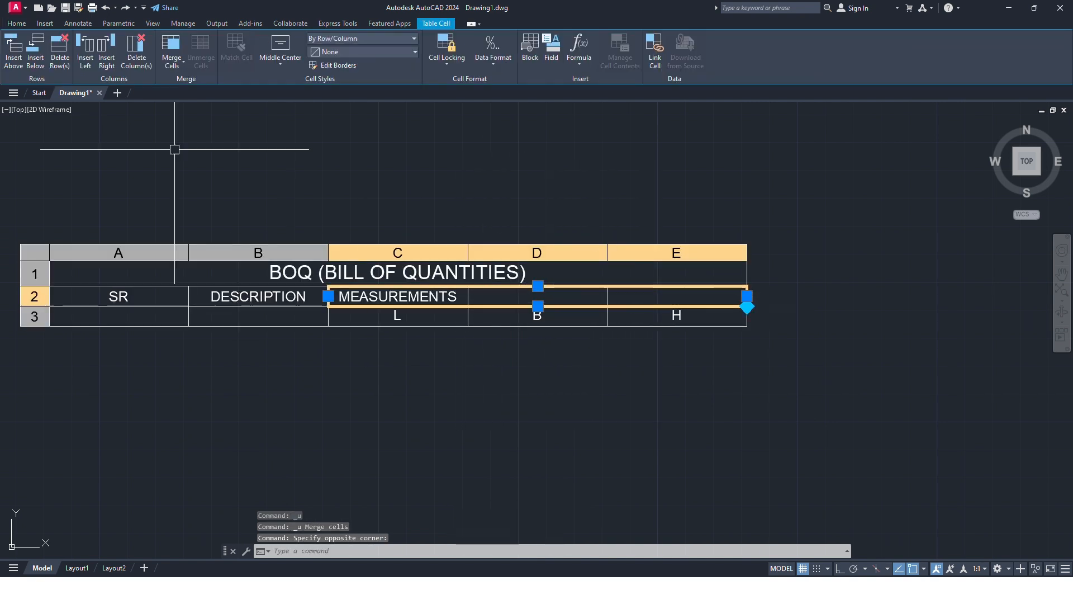
pyautogui.click(170, 64)
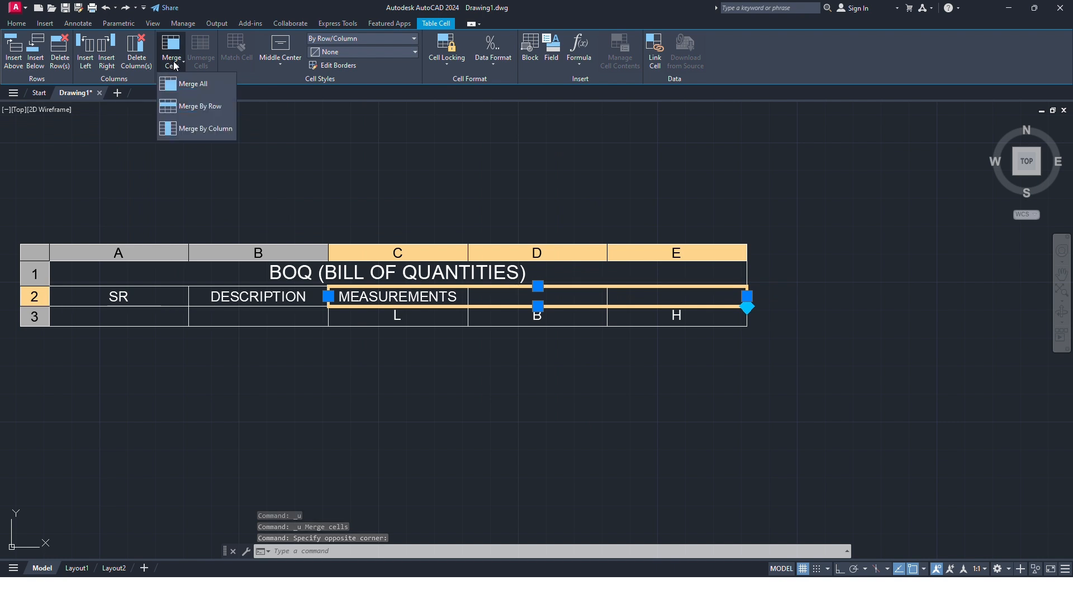
pyautogui.click(174, 84)
pyautogui.press('Escape')
pyautogui.scroll(2, 538, 306)
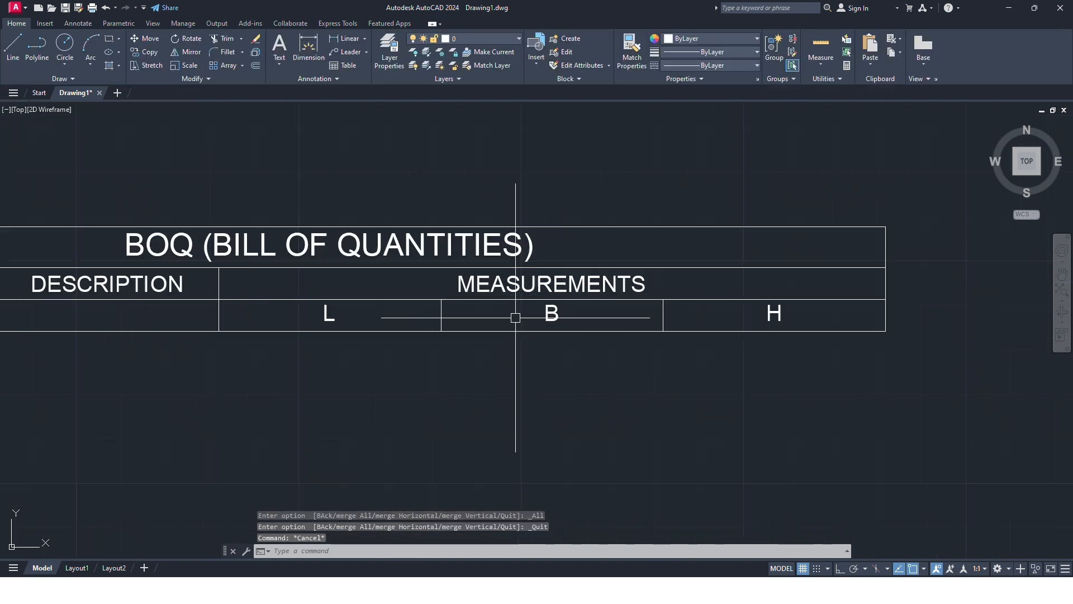
pyautogui.scroll(-4, 616, 324)
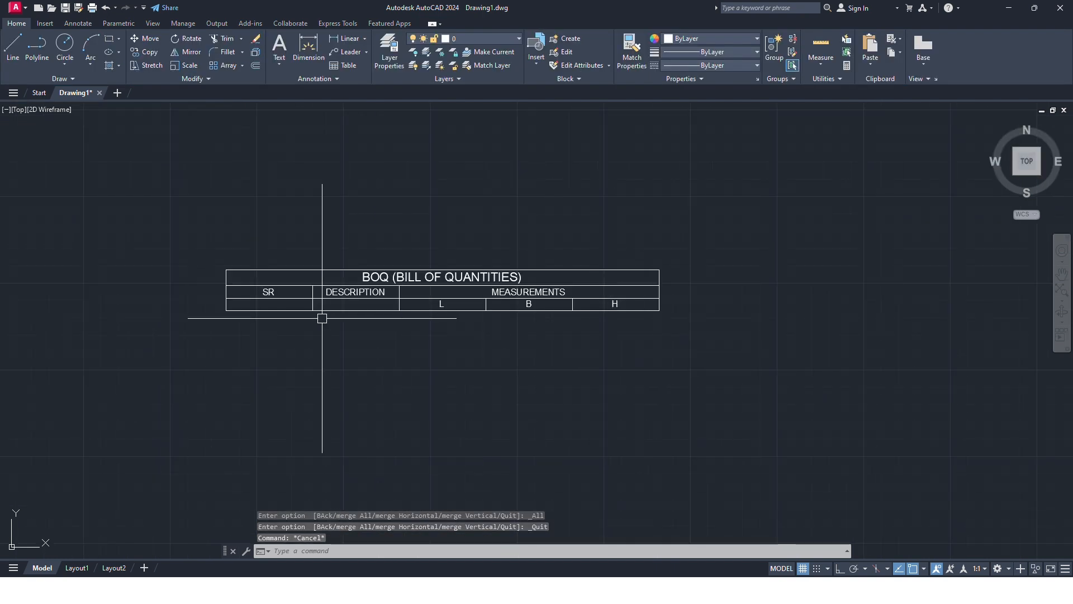
# Step: Insert four columns to the right of the H measurement cell in column E
pyautogui.click(311, 290)
pyautogui.scroll(2, 503, 306)
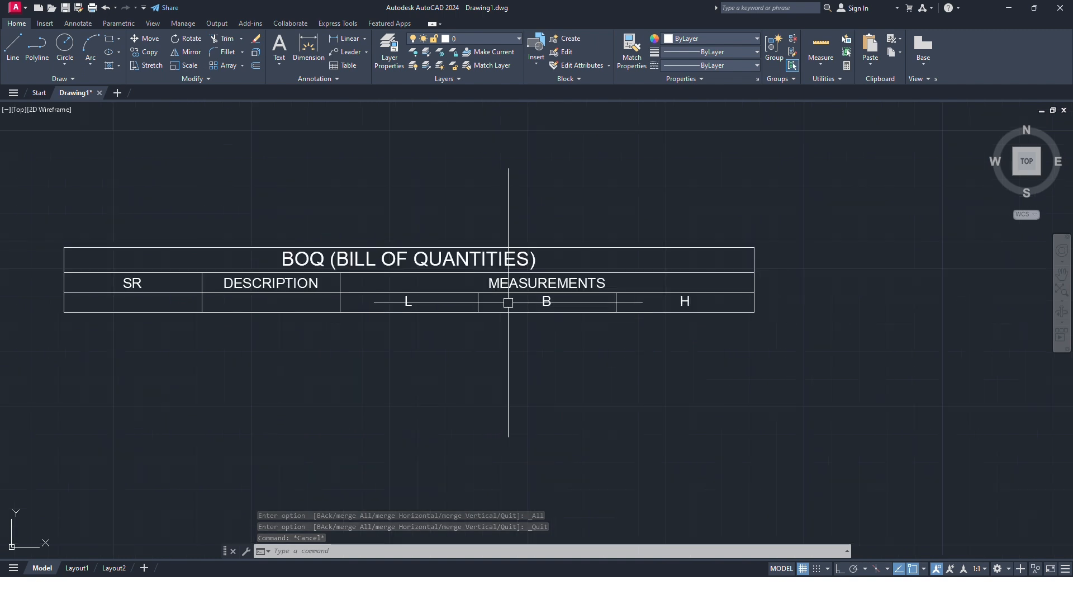
pyautogui.moveTo(686, 302); pyautogui.dragTo(623, 304, button='middle')
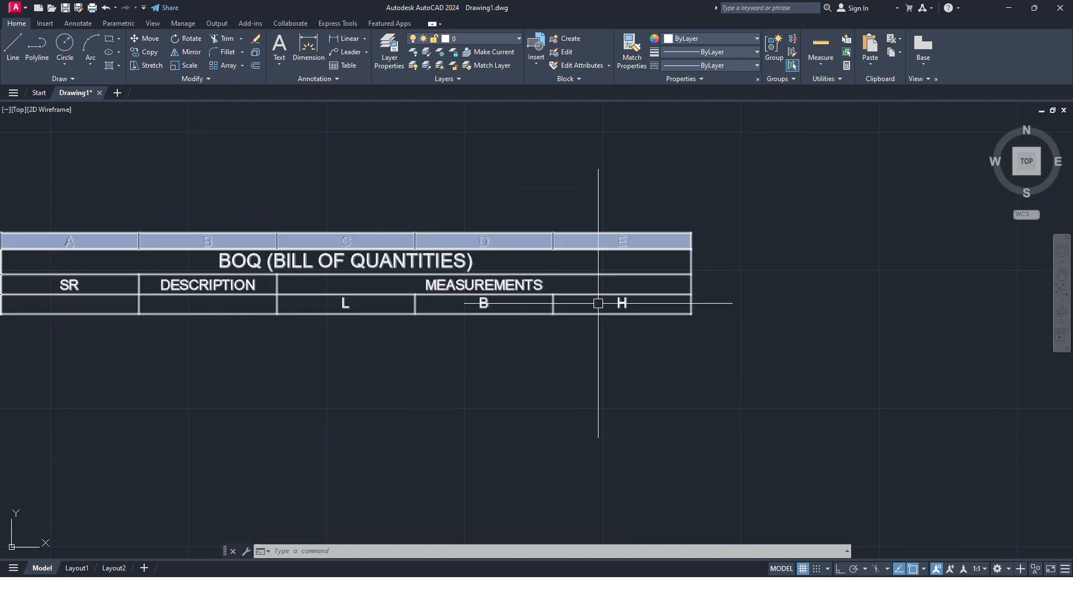
pyautogui.moveTo(552, 284); pyautogui.dragTo(604, 284, button='middle')
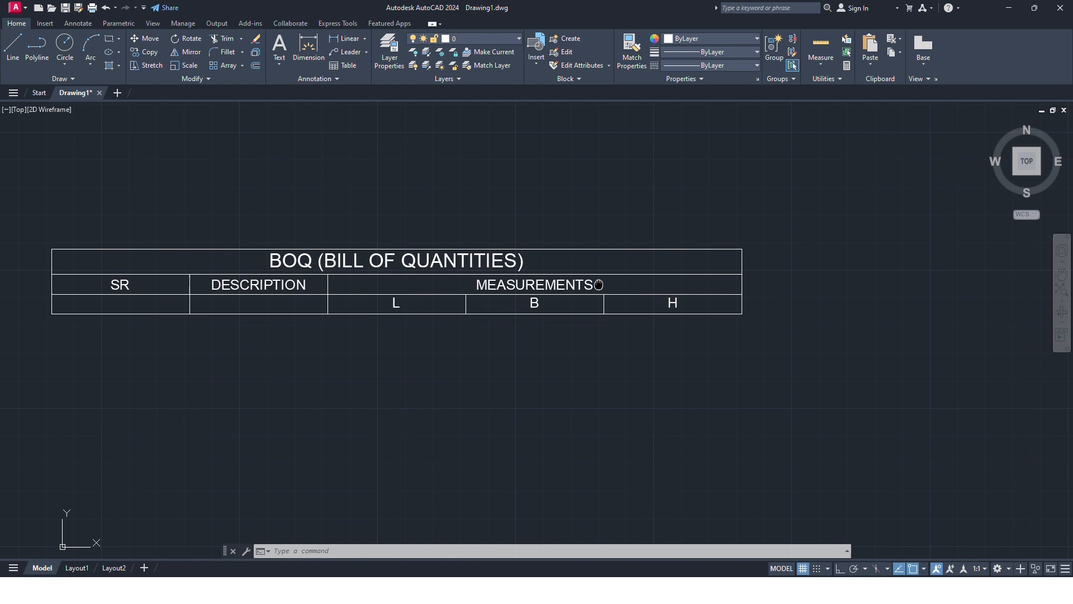
pyautogui.click(690, 285)
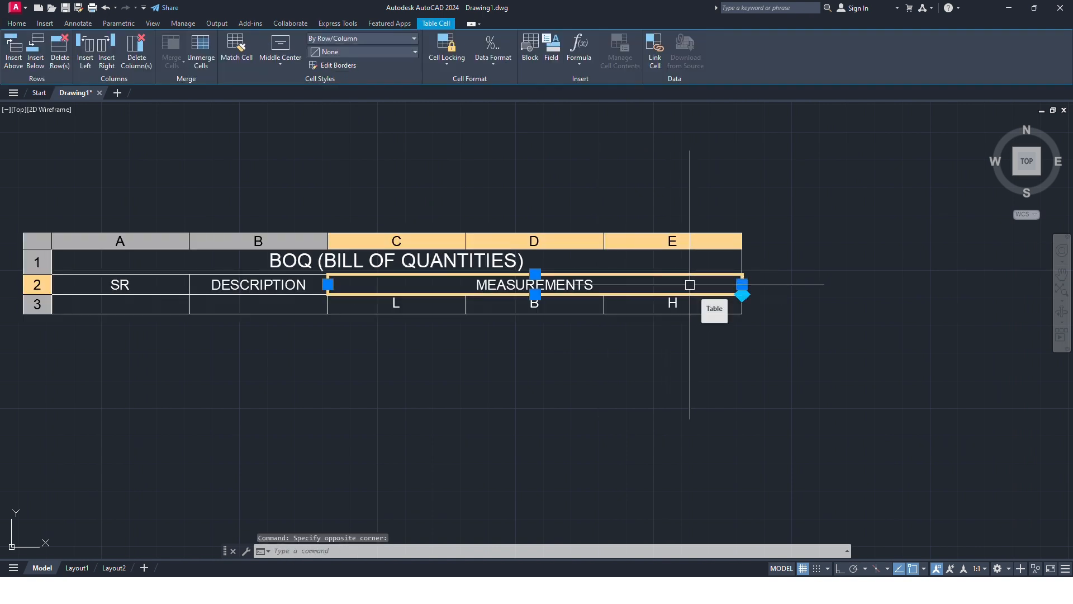
pyautogui.click(694, 303)
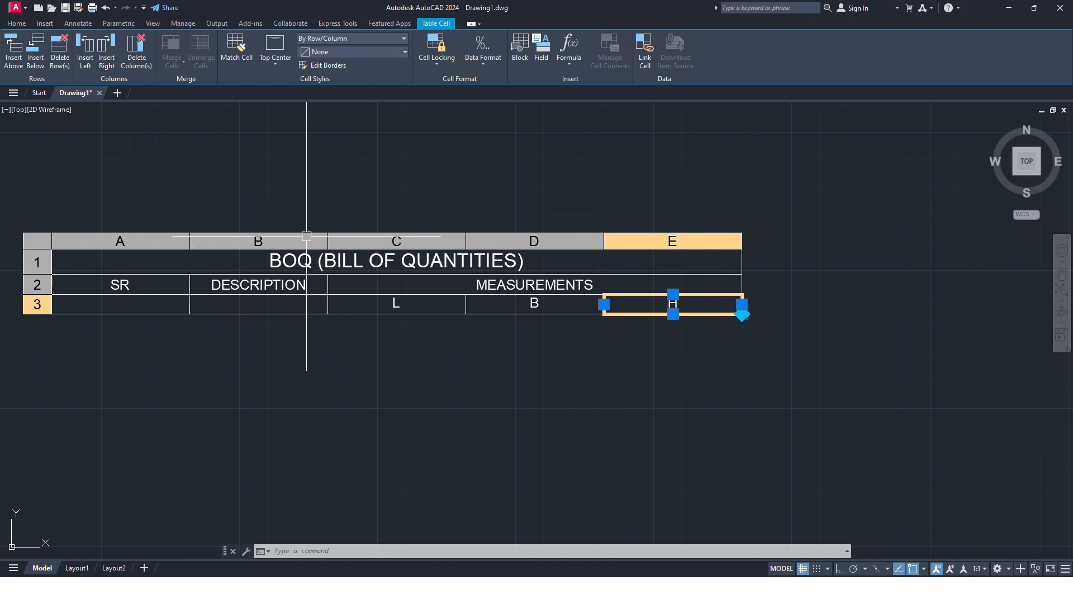
pyautogui.click(114, 62)
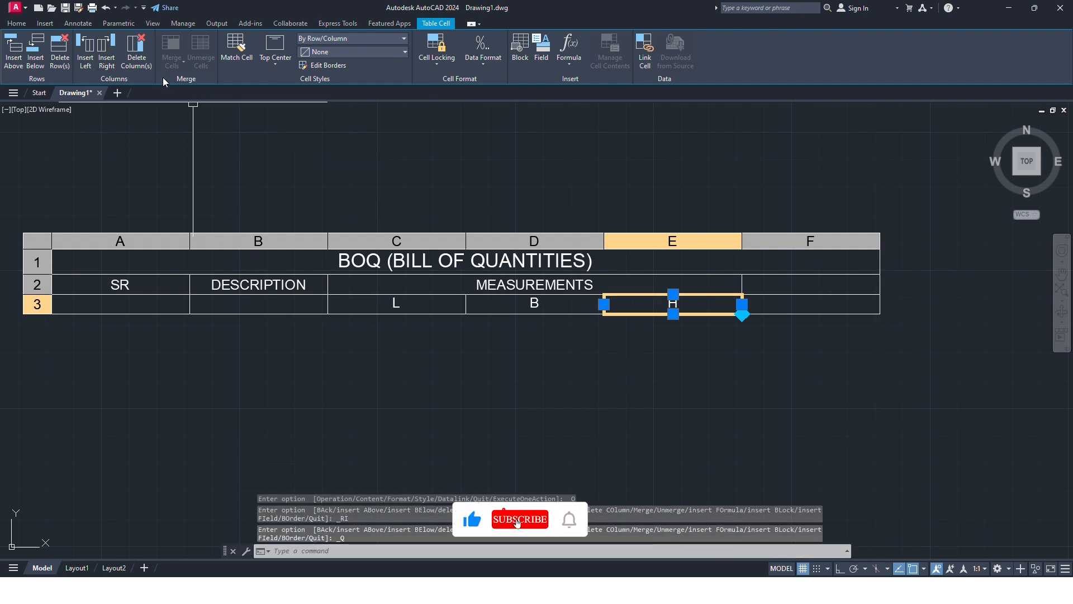
pyautogui.click(110, 59)
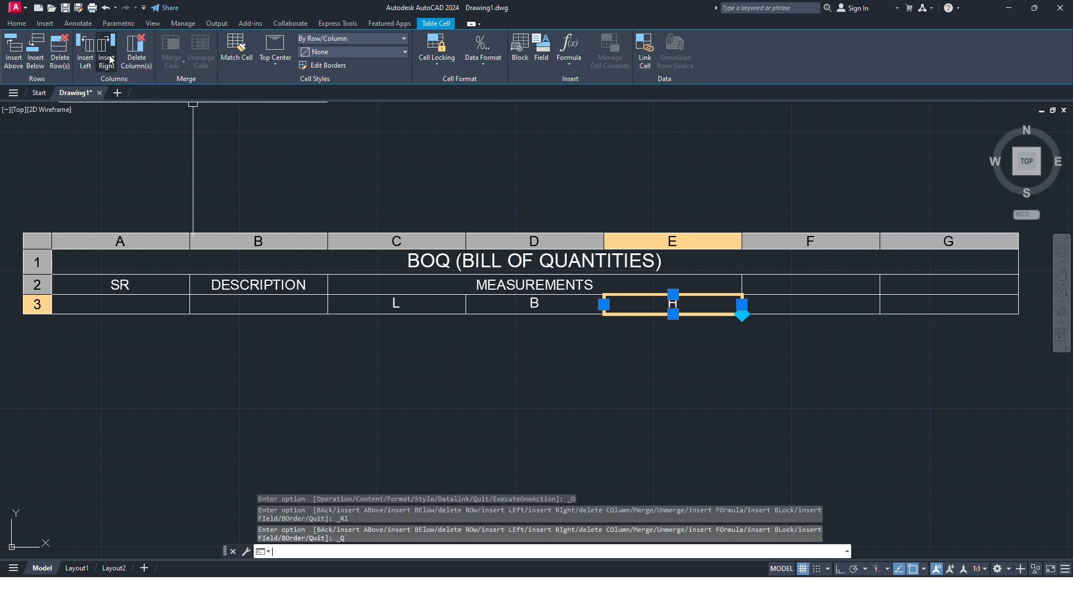
pyautogui.click(110, 59)
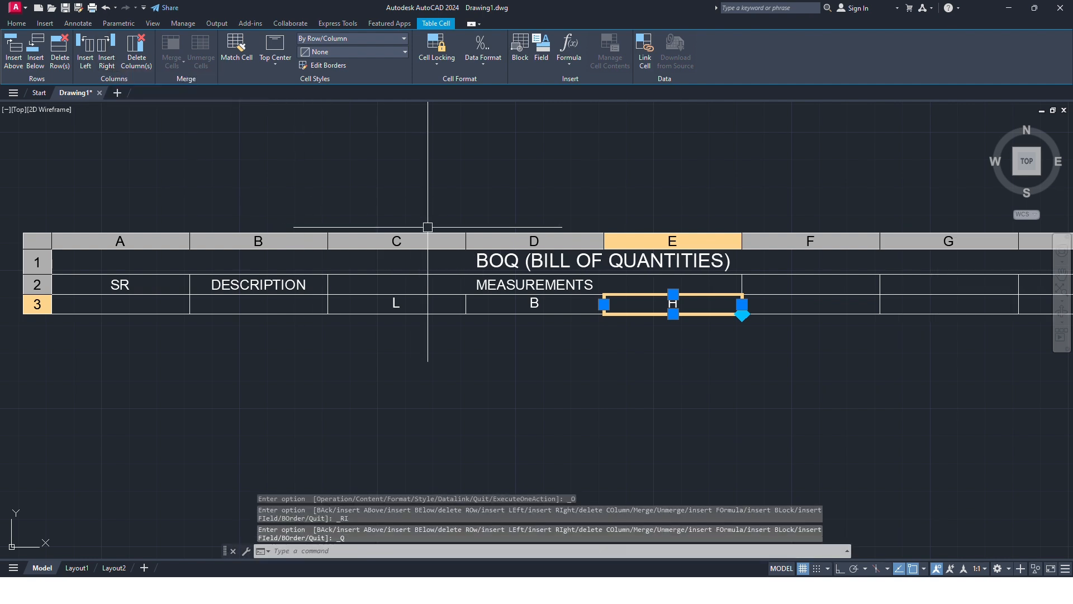
pyautogui.moveTo(428, 227); pyautogui.dragTo(138, 224, button='middle')
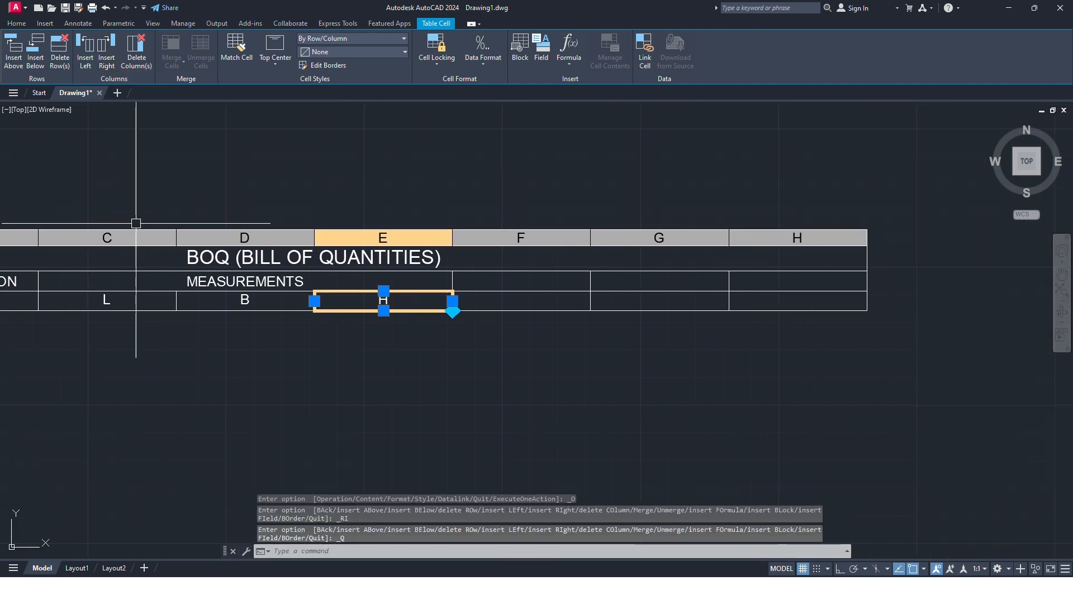
pyautogui.click(110, 59)
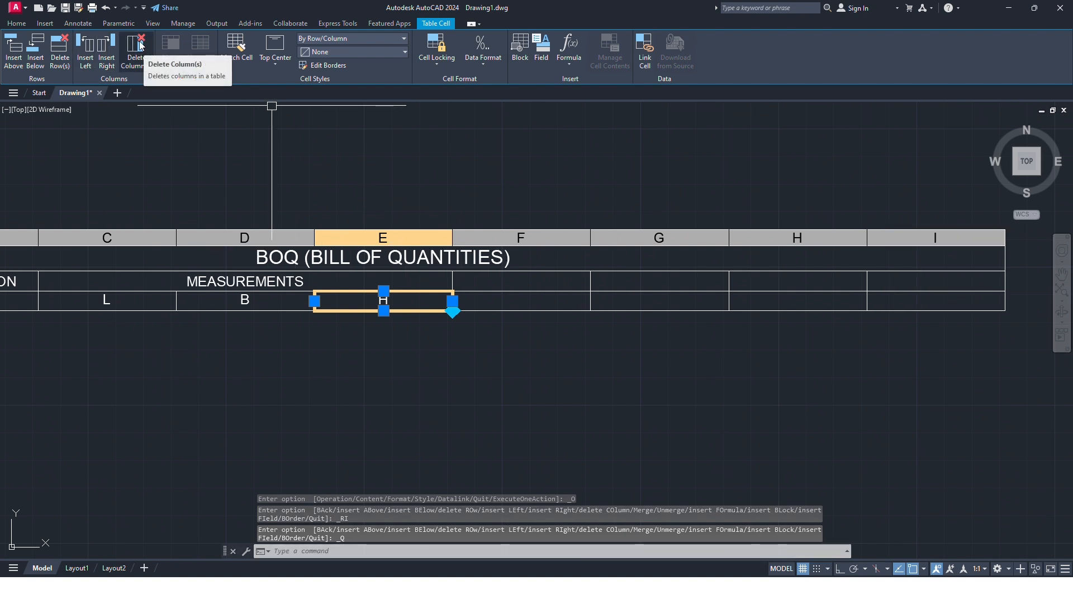
# Step: Enter the column headers UNITS in cell F2 and RATES in cell G2
pyautogui.click(518, 299)
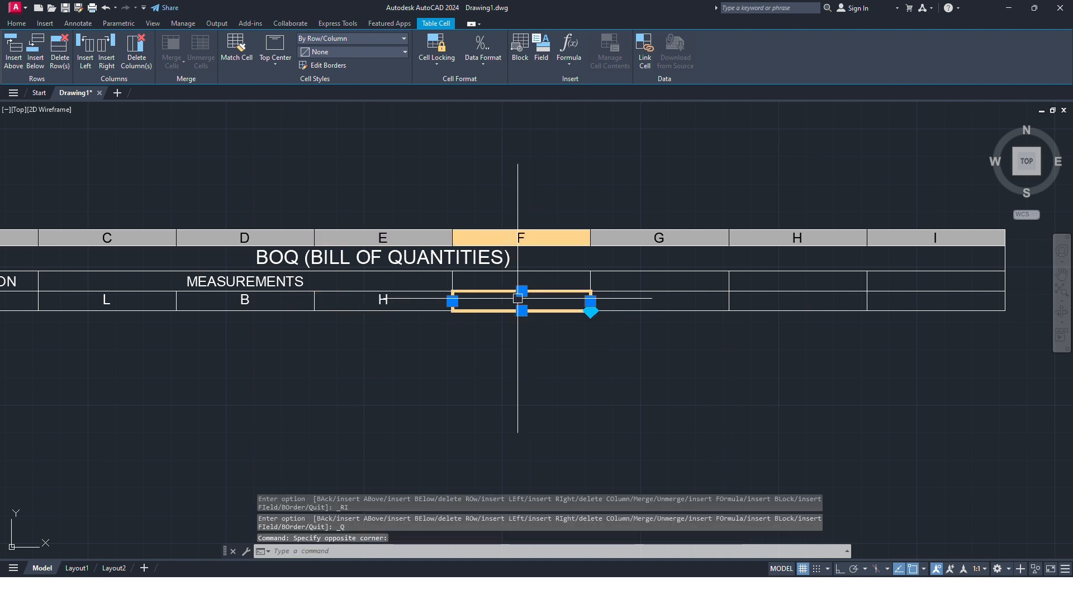
pyautogui.click(490, 283)
pyautogui.moveTo(480, 283); pyautogui.dragTo(560, 311, button='middle')
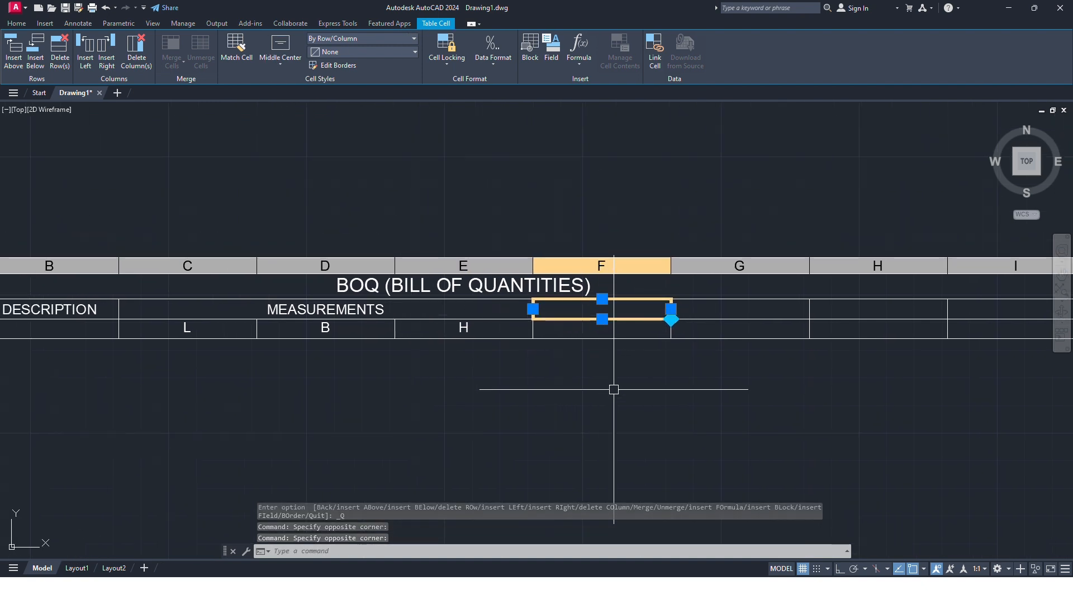
pyautogui.doubleClick(576, 311)
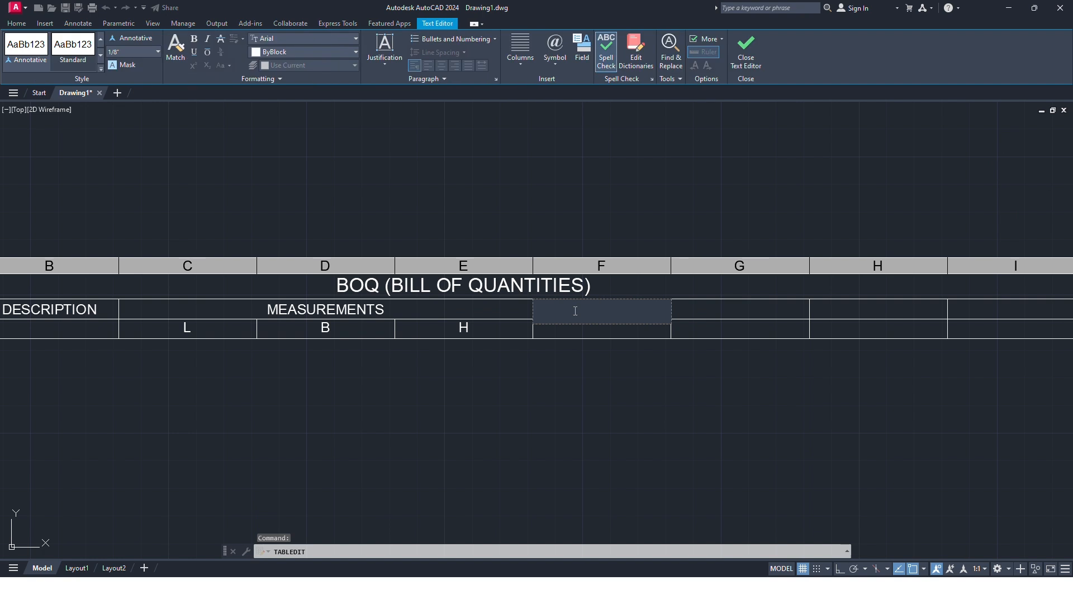
pyautogui.write('UNITS')
pyautogui.press('Tab')
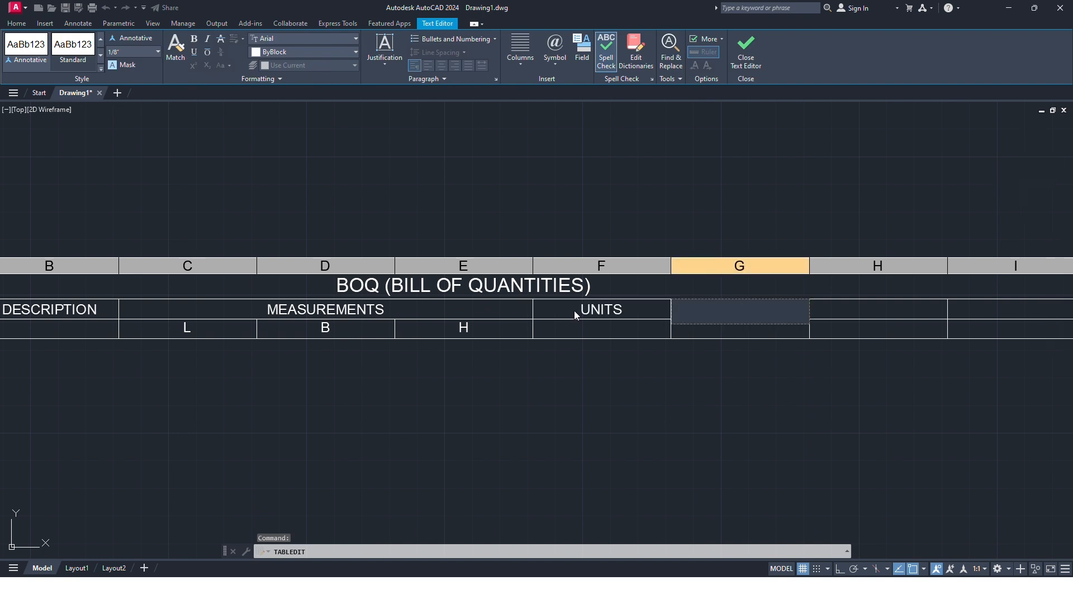
pyautogui.write('RATES')
pyautogui.press('Tab')
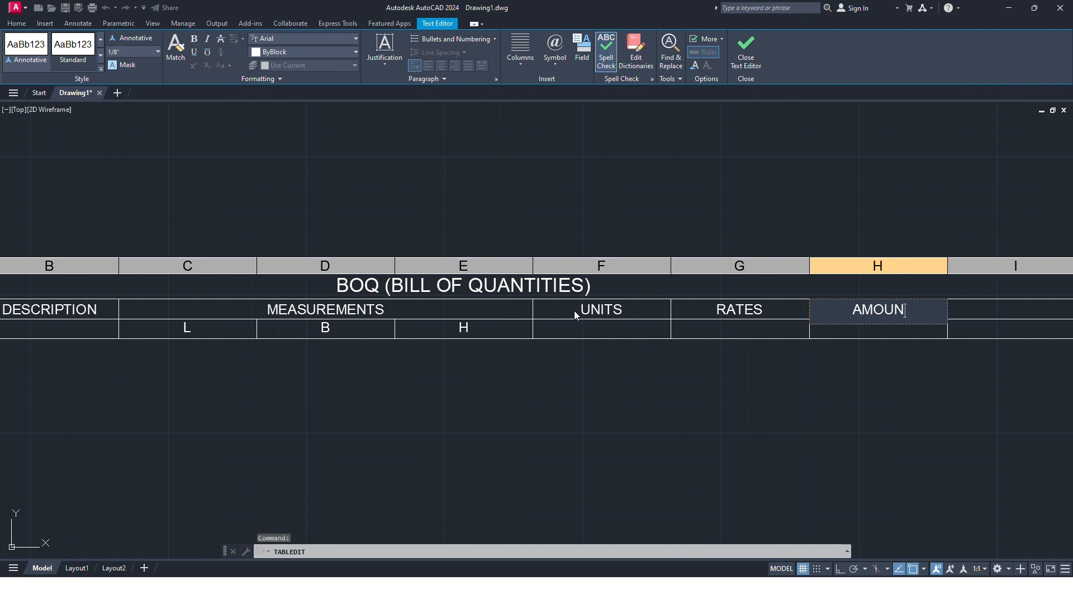
# Step: Enter the column headers AMOUNT in cell H2 and REMARKS in cell I2, and finish editing the table text
pyautogui.press('Tab')
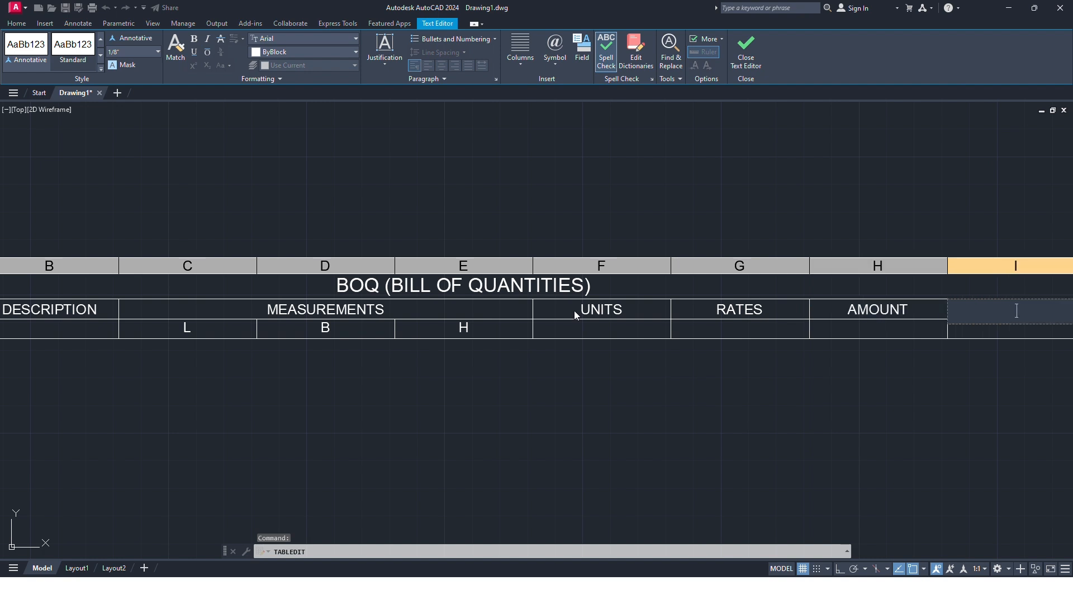
pyautogui.write('R')
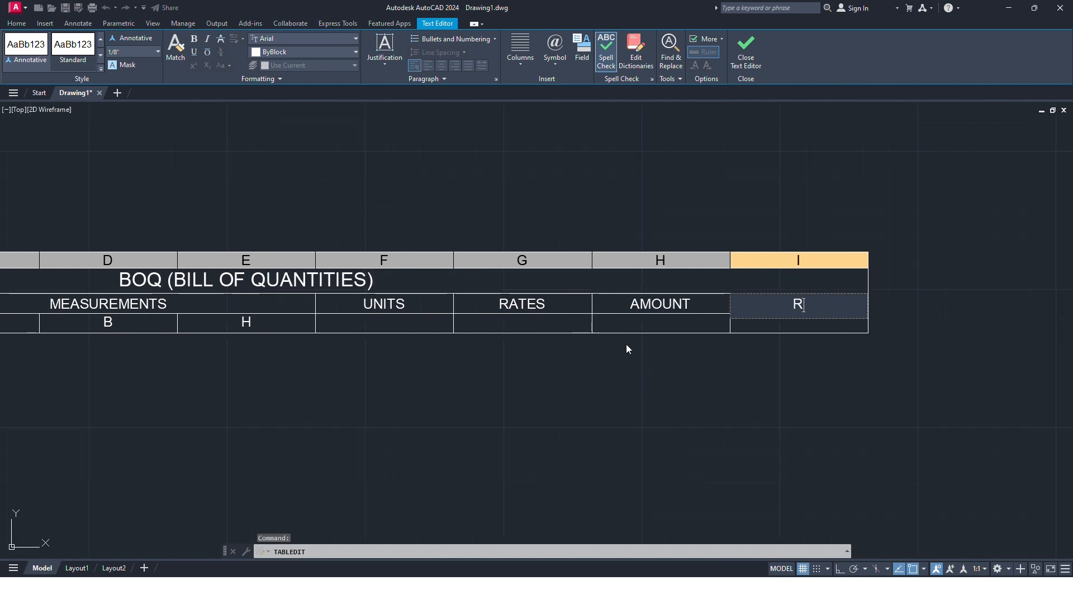
pyautogui.write('EMAR')
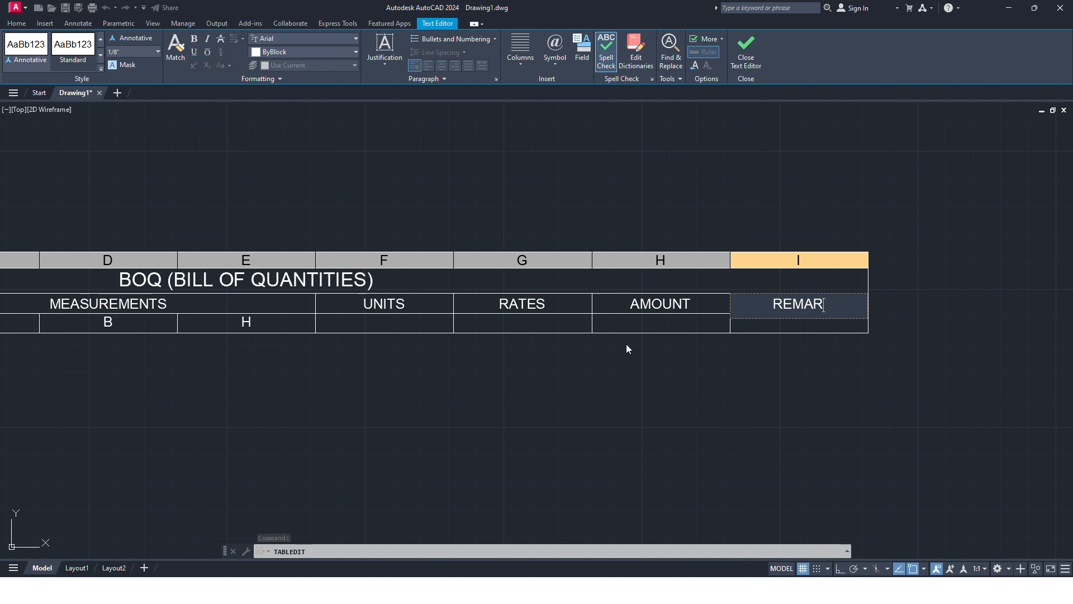
pyautogui.write('KS')
pyautogui.click(652, 338)
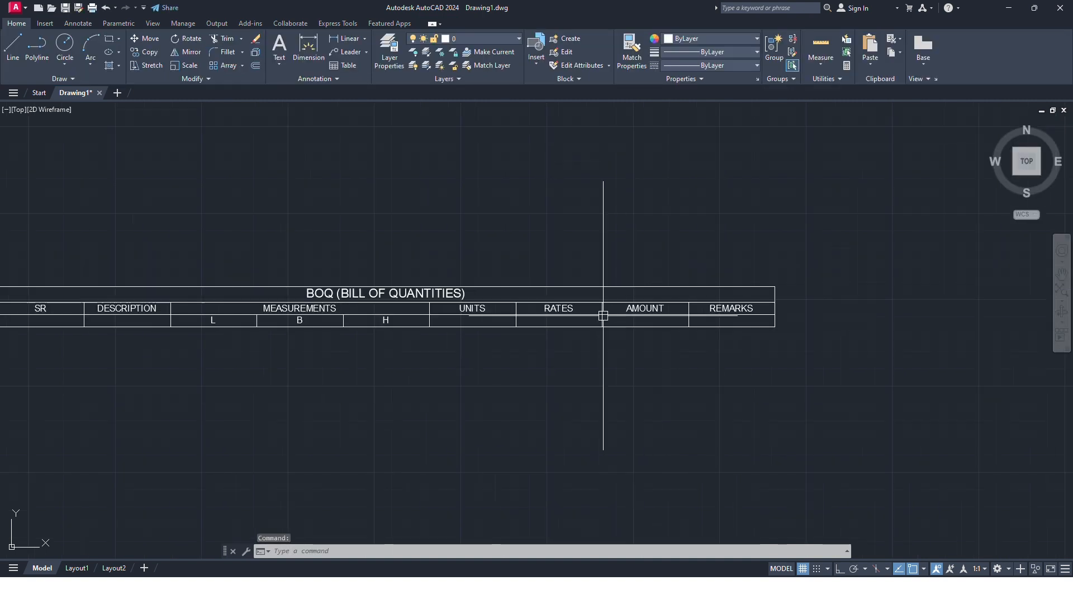
# Step: Merge the SR header cell A2 with the empty cell A3 below it using Merge All
pyautogui.moveTo(342, 336); pyautogui.dragTo(588, 335, button='middle')
pyautogui.scroll(4, 391, 302)
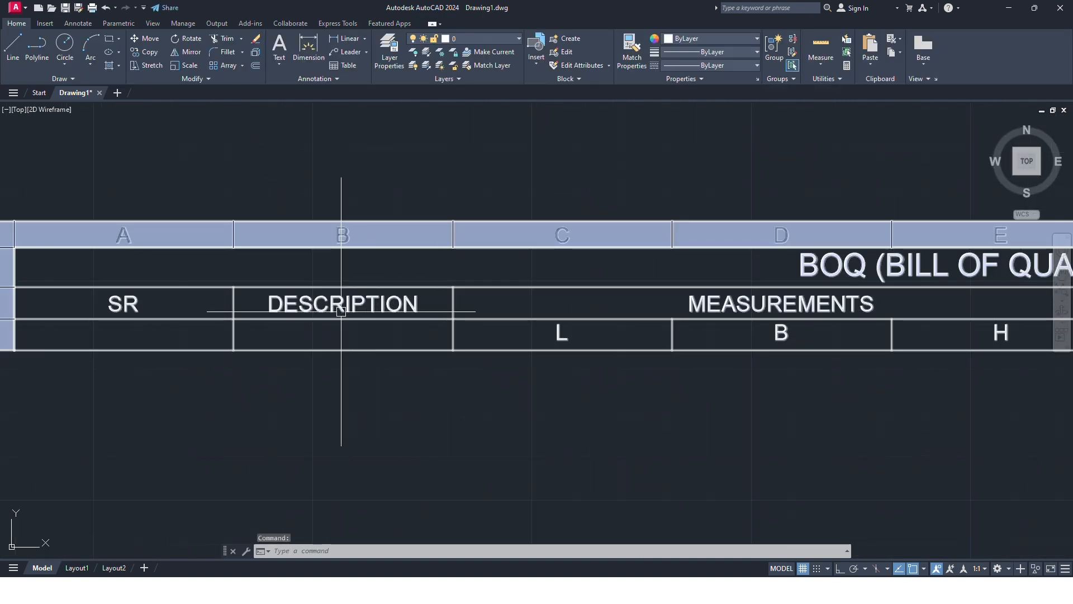
pyautogui.moveTo(341, 312); pyautogui.dragTo(416, 311, button='middle')
pyautogui.moveTo(275, 306); pyautogui.dragTo(265, 341)
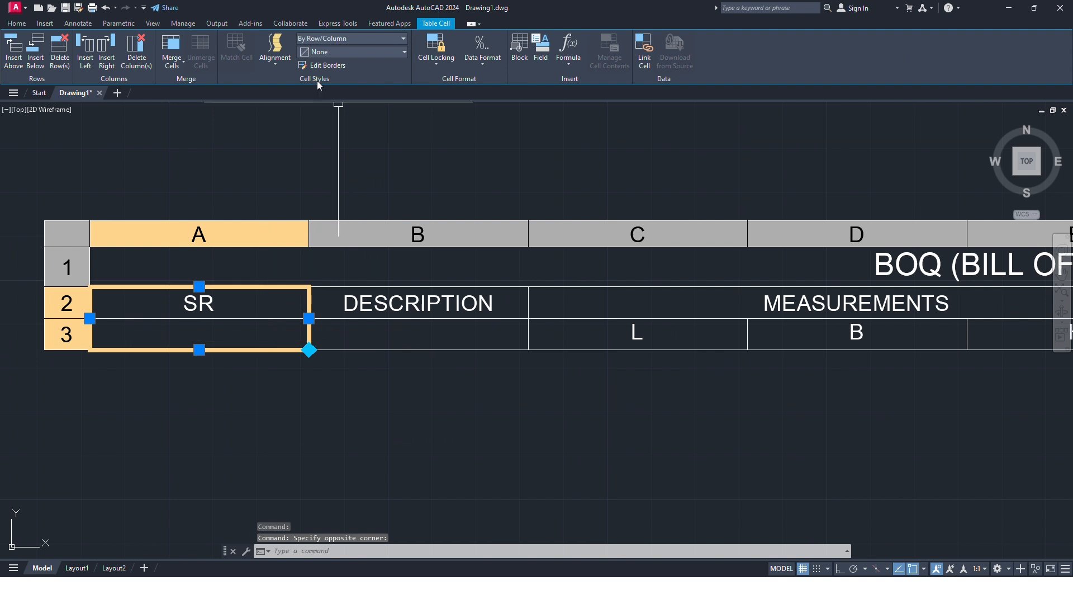
pyautogui.click(172, 51)
pyautogui.click(184, 91)
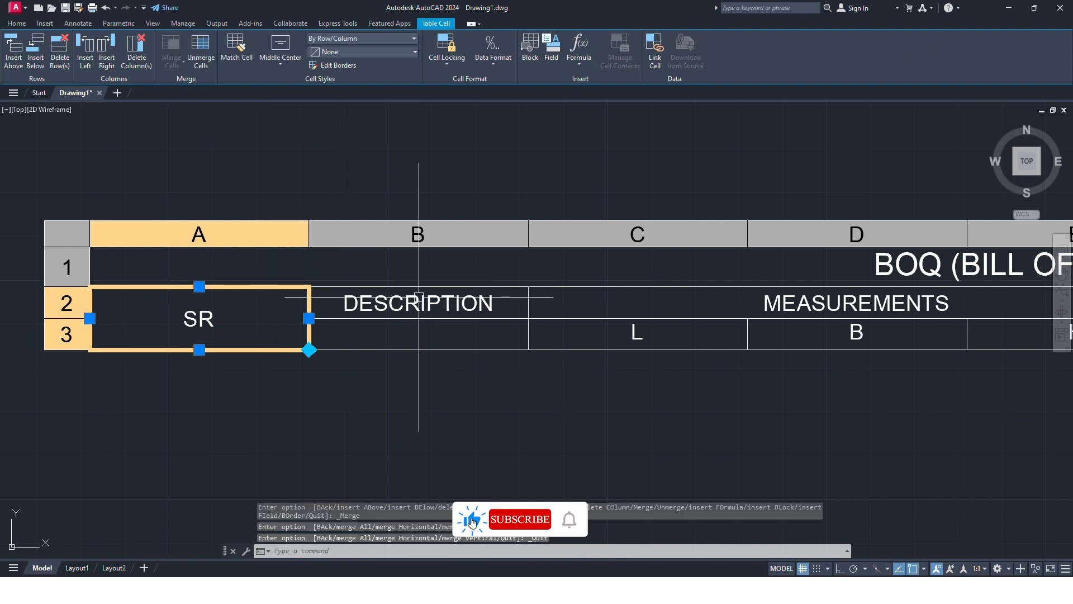
# Step: Merge the DESCRIPTION header cell B2 with cell B3 using Merge All and clear the table selection
pyautogui.moveTo(418, 297); pyautogui.dragTo(426, 335)
pyautogui.click(172, 53)
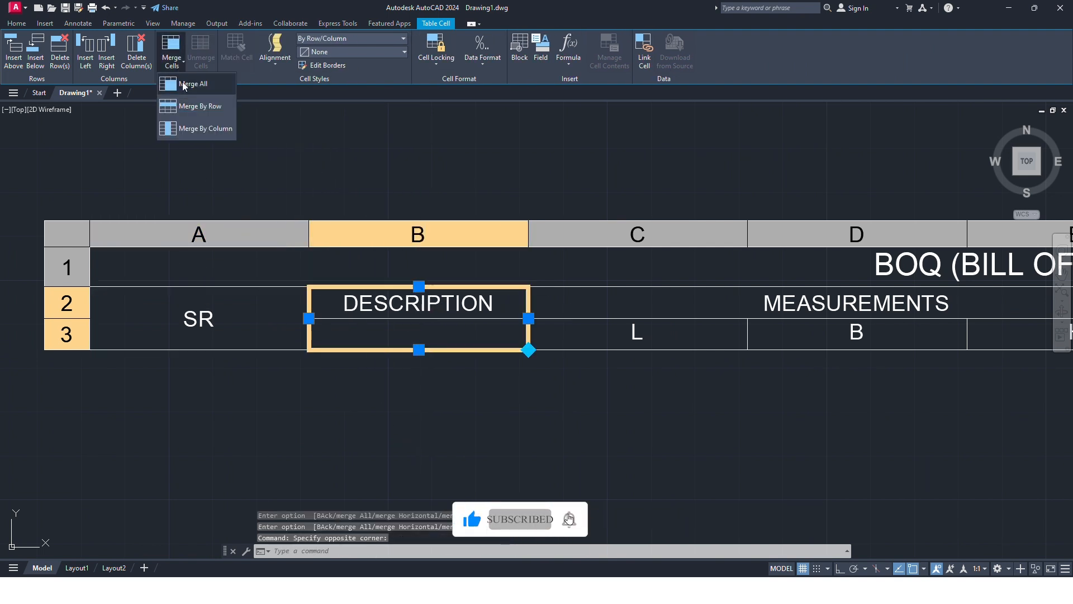
pyautogui.click(185, 84)
pyautogui.scroll(-3, 479, 360)
pyautogui.press('Escape')
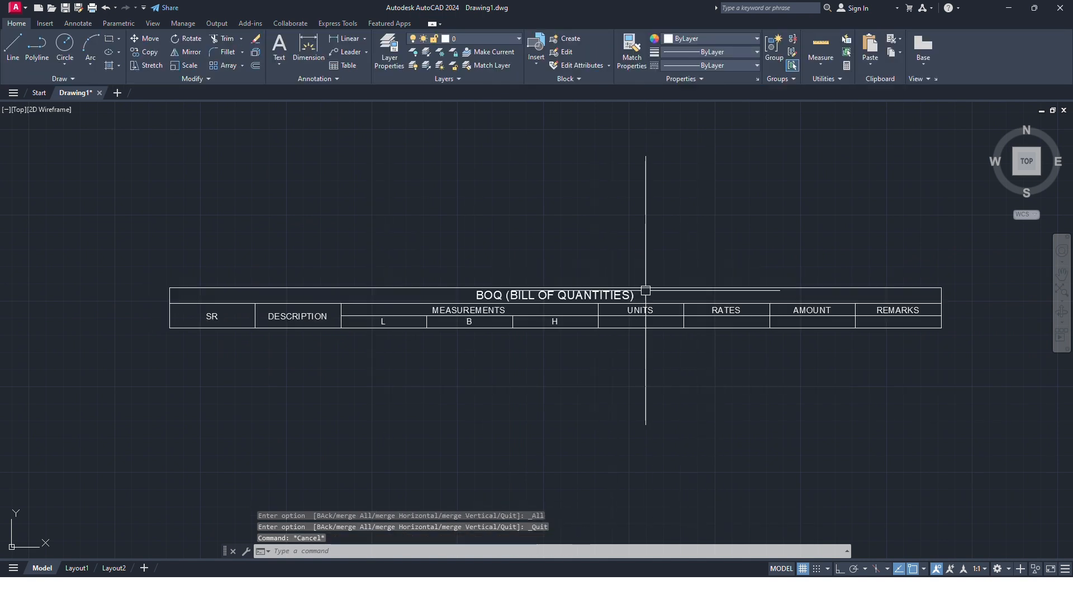
# Step: Merge the UNITS cells F2 and F3 into one, and likewise the RATES cells G2 and G3, using Merge All
pyautogui.click(511, 309)
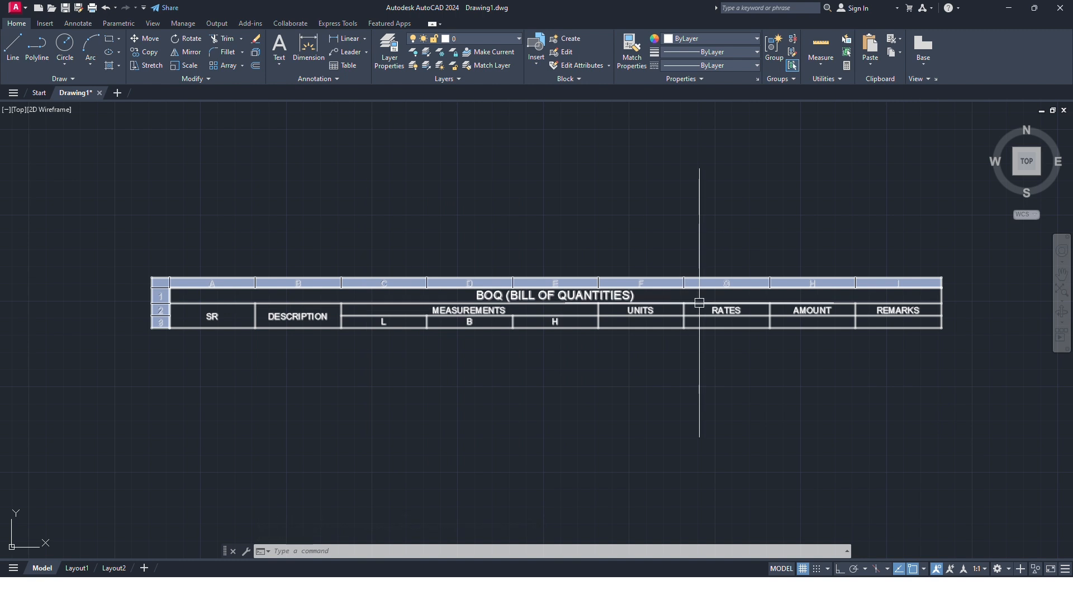
pyautogui.scroll(2, 665, 317)
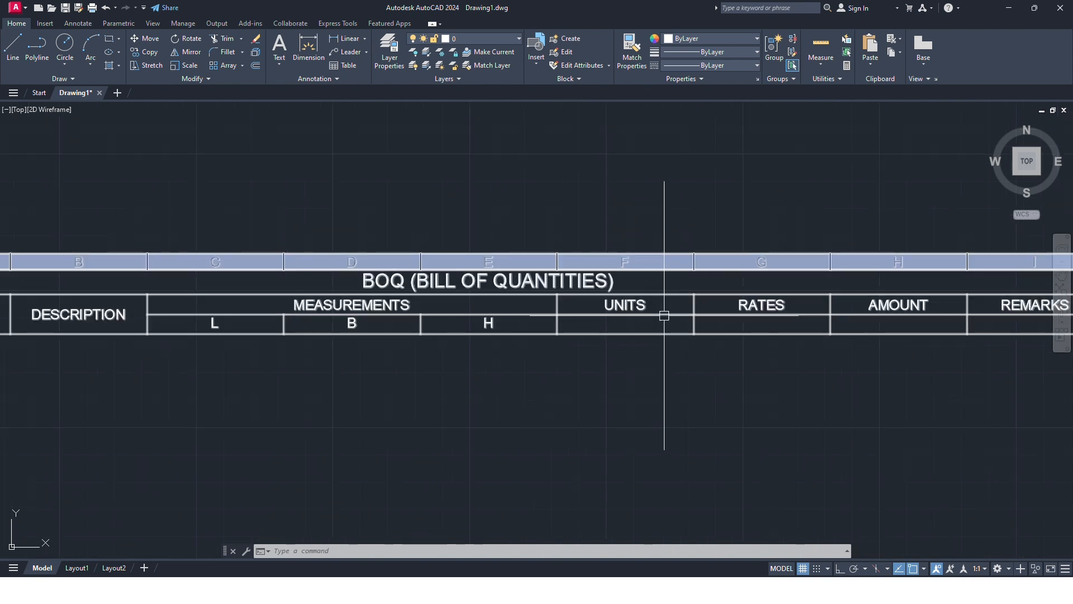
pyautogui.moveTo(664, 306); pyautogui.dragTo(659, 323)
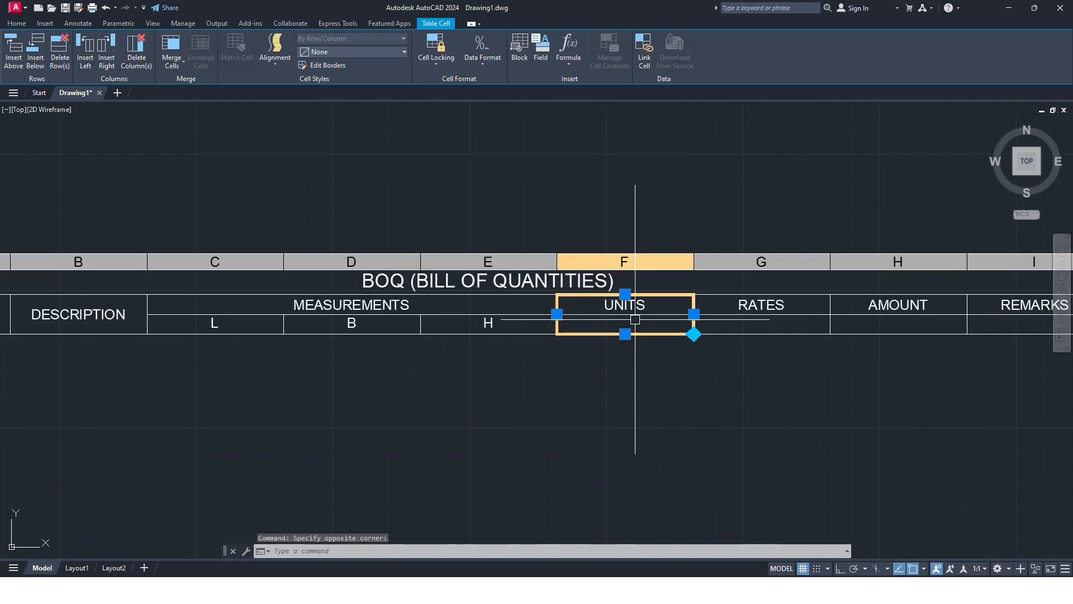
pyautogui.click(175, 61)
pyautogui.click(200, 85)
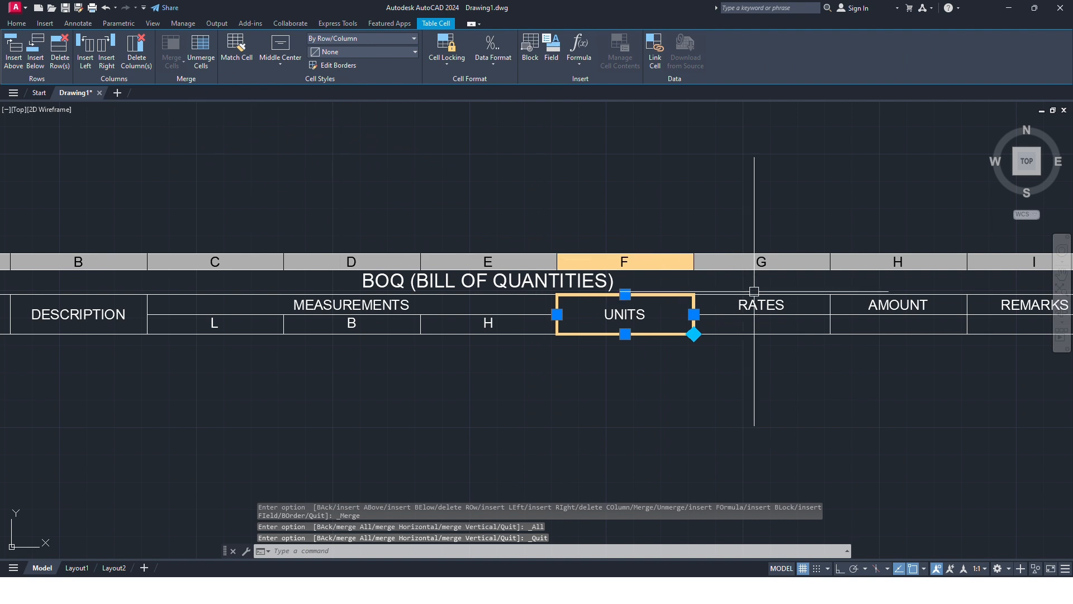
pyautogui.click(758, 322)
pyautogui.click(173, 60)
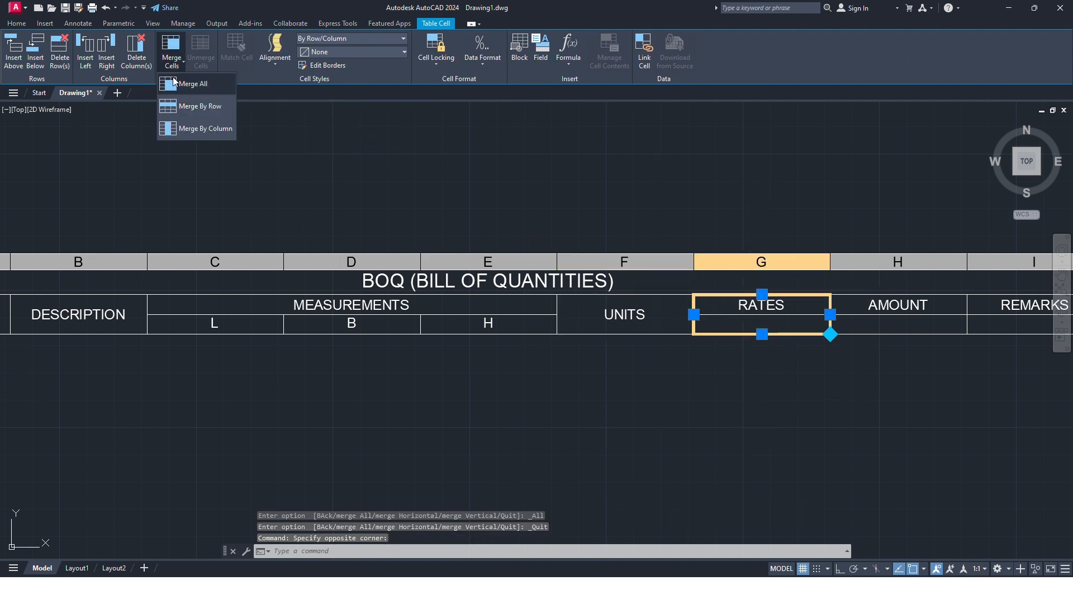
pyautogui.click(193, 84)
# Step: Apply Merge All to the AMOUNT cells H2 and H3 and the REMARKS cells I2 and I3, and clear the selection
pyautogui.moveTo(666, 278); pyautogui.dragTo(433, 285, button='middle')
pyautogui.click(556, 304)
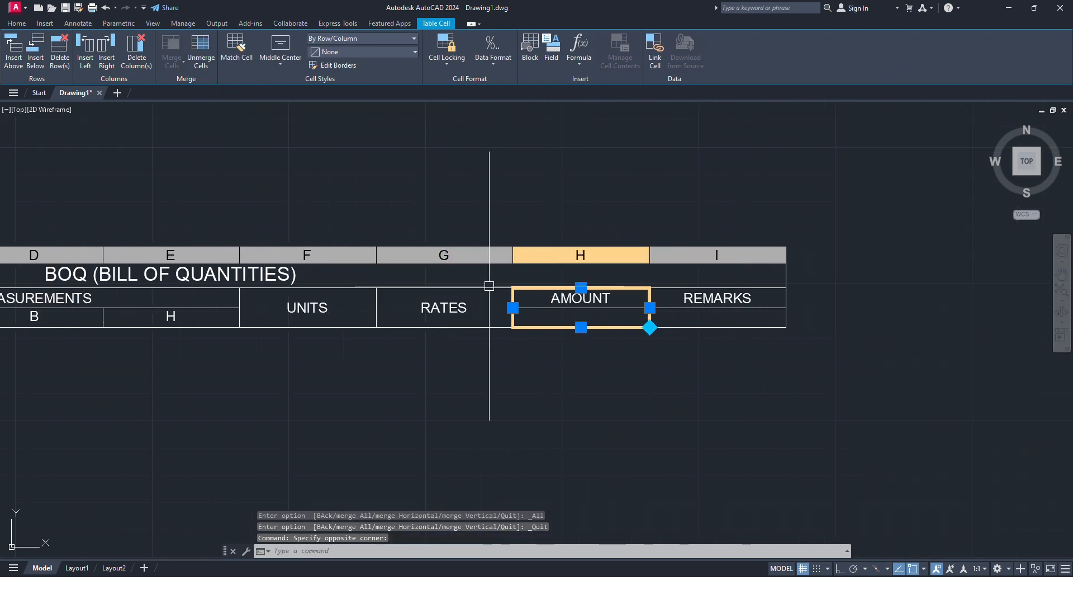
pyautogui.click(172, 59)
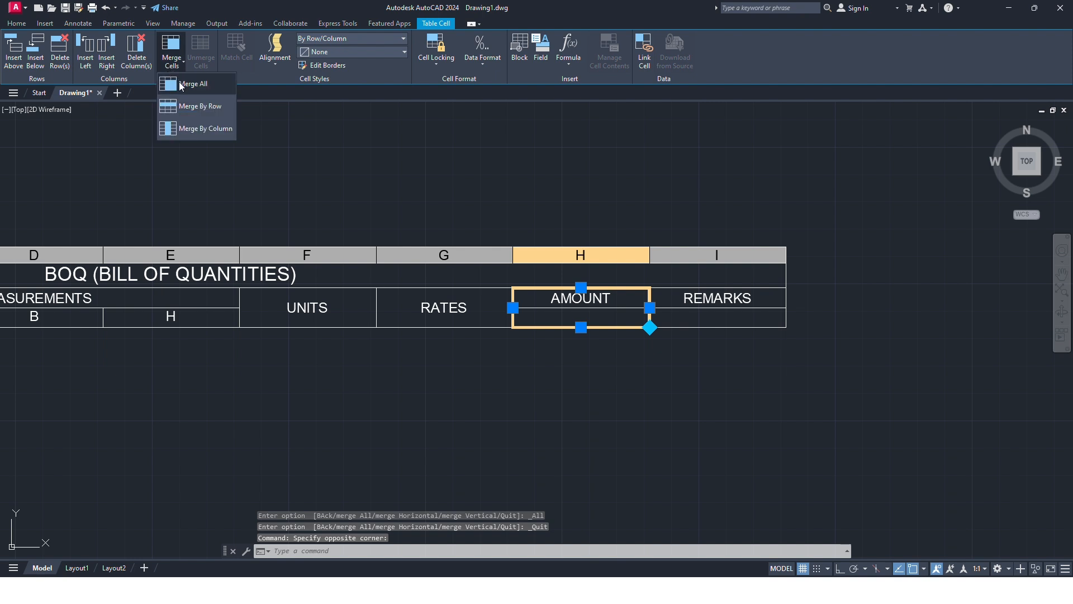
pyautogui.click(179, 85)
pyautogui.click(702, 306)
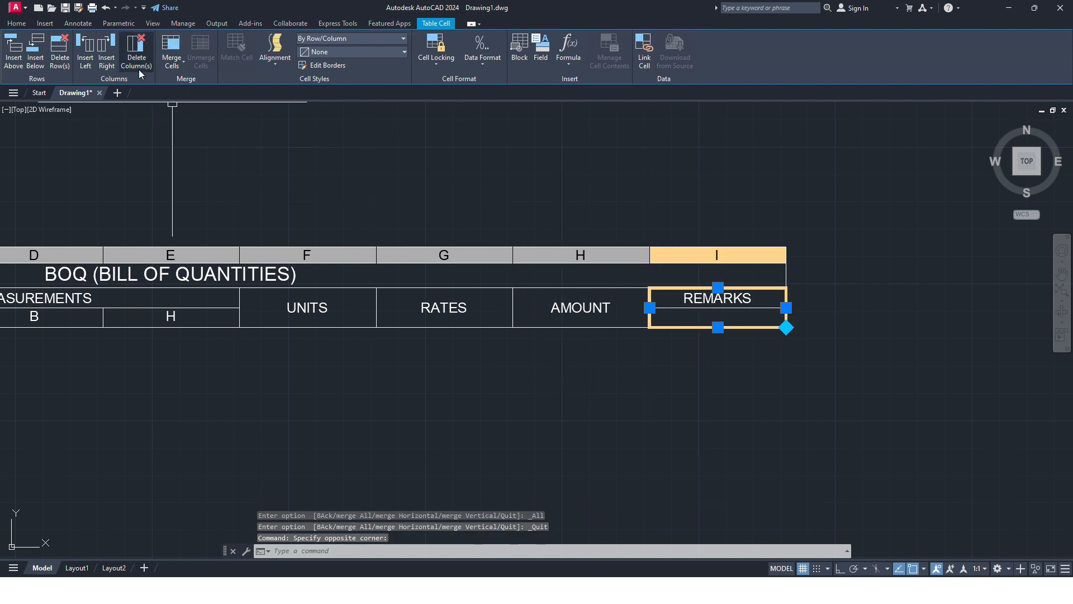
pyautogui.click(172, 59)
pyautogui.click(180, 85)
pyautogui.moveTo(185, 315); pyautogui.dragTo(471, 314, button='middle')
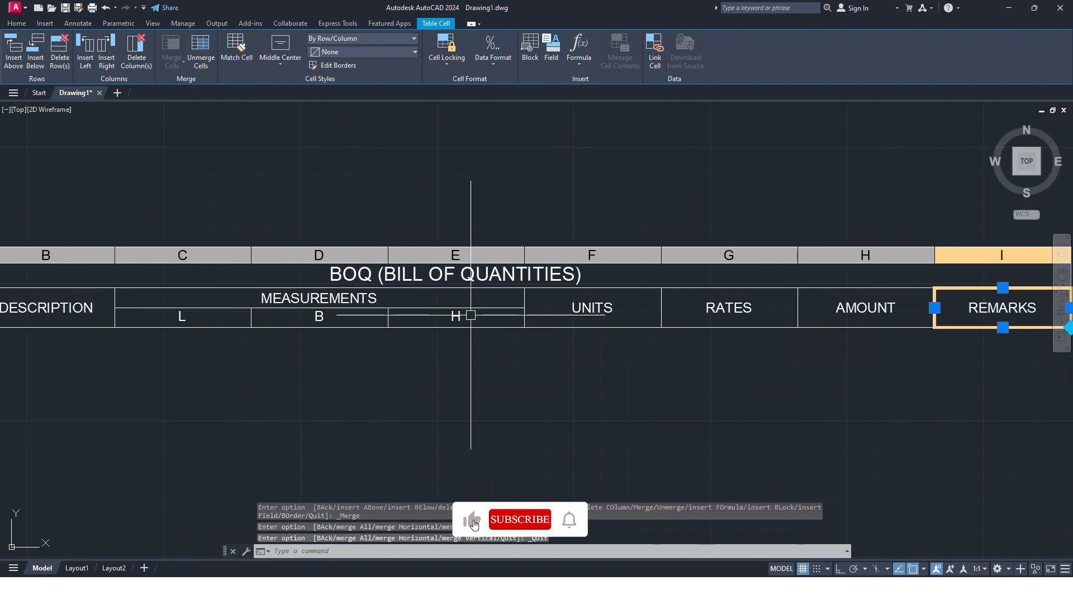
pyautogui.scroll(-2, 470, 315)
pyautogui.press('Escape')
# Step: Insert seven empty rows below the B measurement cell in row 3 and clear the selection
pyautogui.scroll(2, 420, 308)
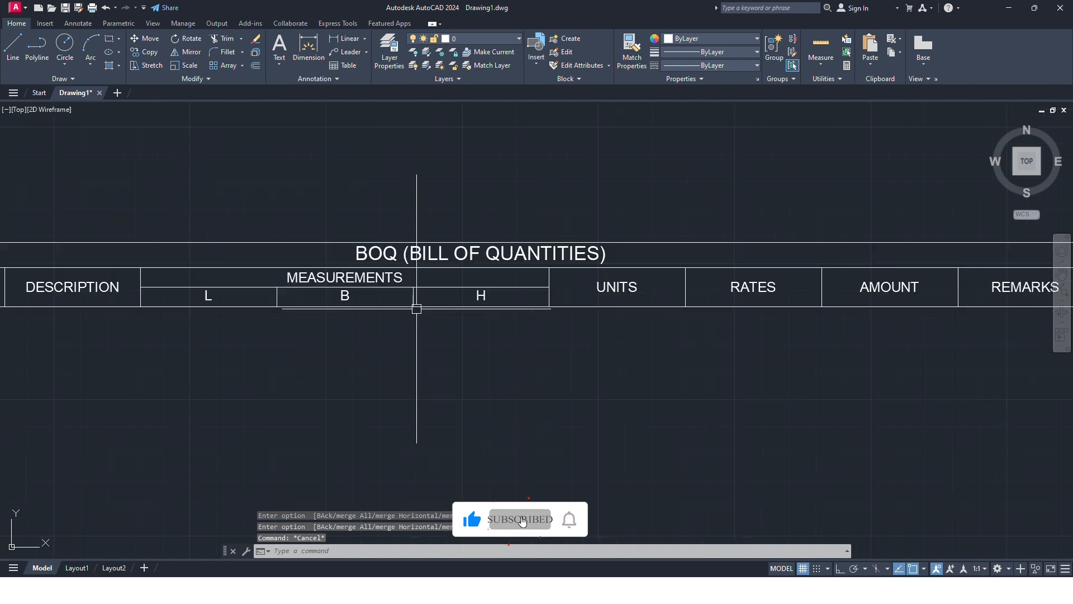
pyautogui.click(385, 296)
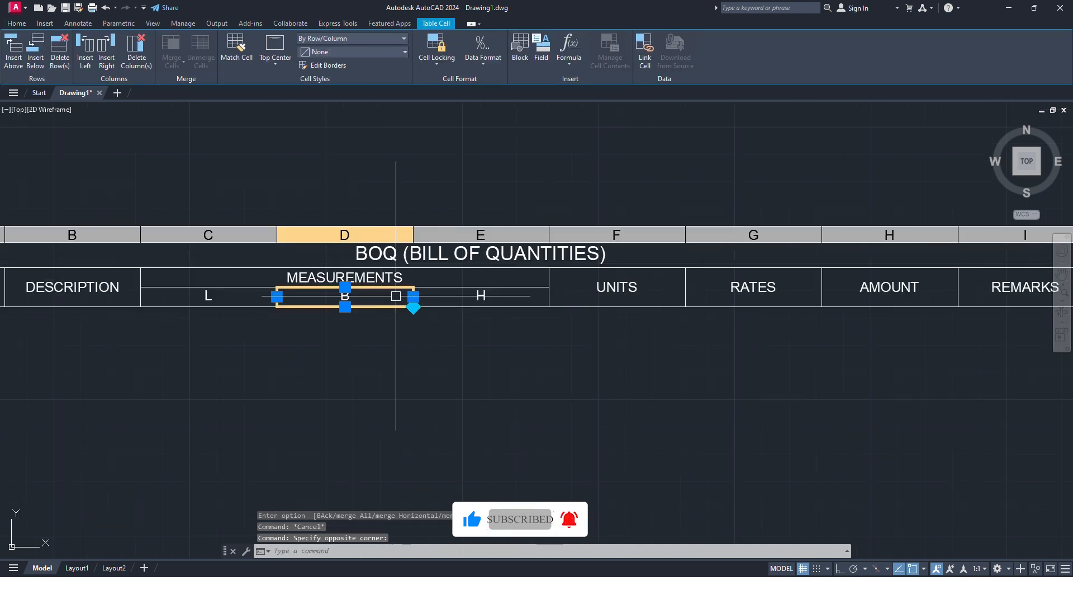
pyautogui.moveTo(396, 296); pyautogui.dragTo(448, 295, button='middle')
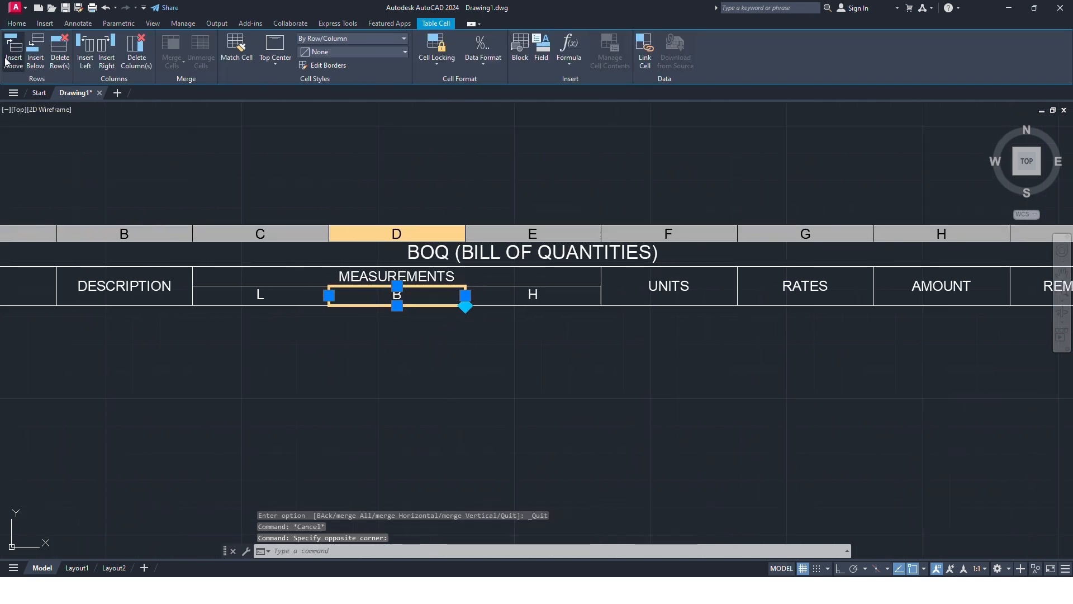
pyautogui.click(35, 62)
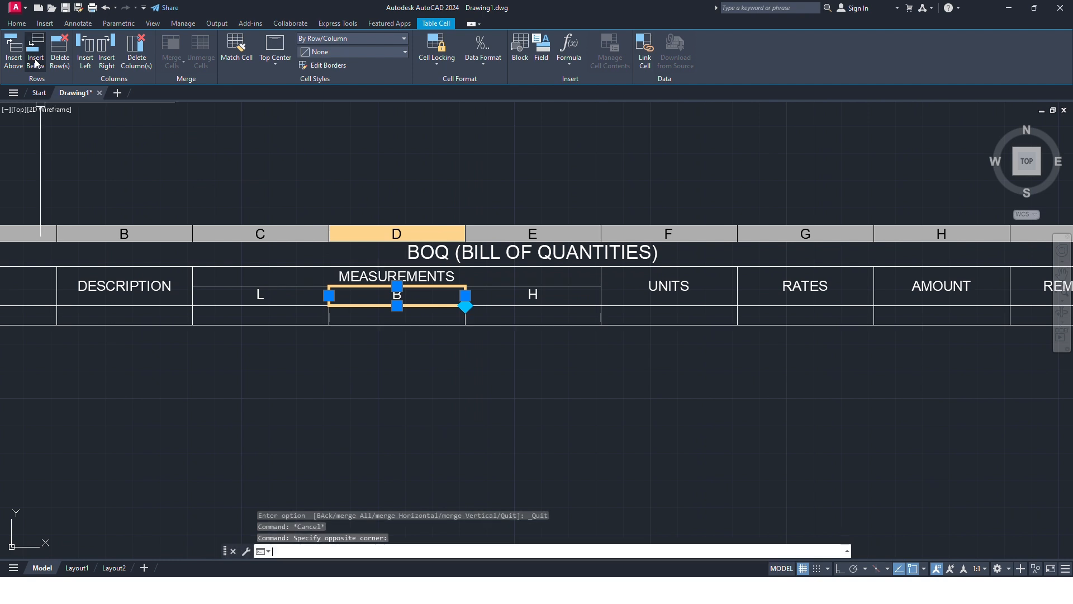
pyautogui.click(35, 62)
pyautogui.click(34, 61)
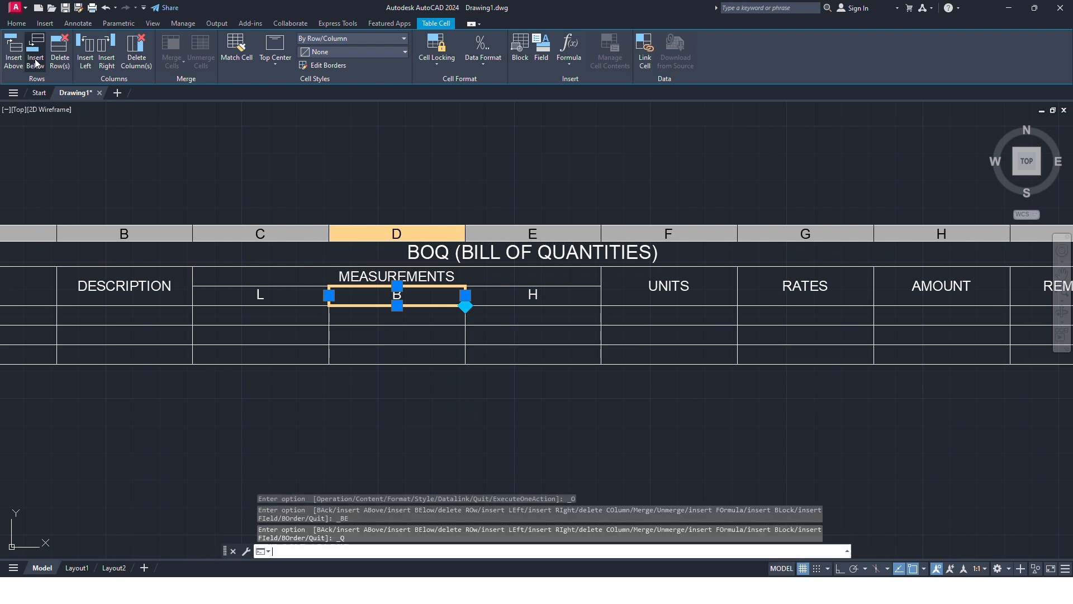
pyautogui.click(34, 61)
pyautogui.click(35, 62)
pyautogui.click(35, 62)
pyautogui.click(35, 61)
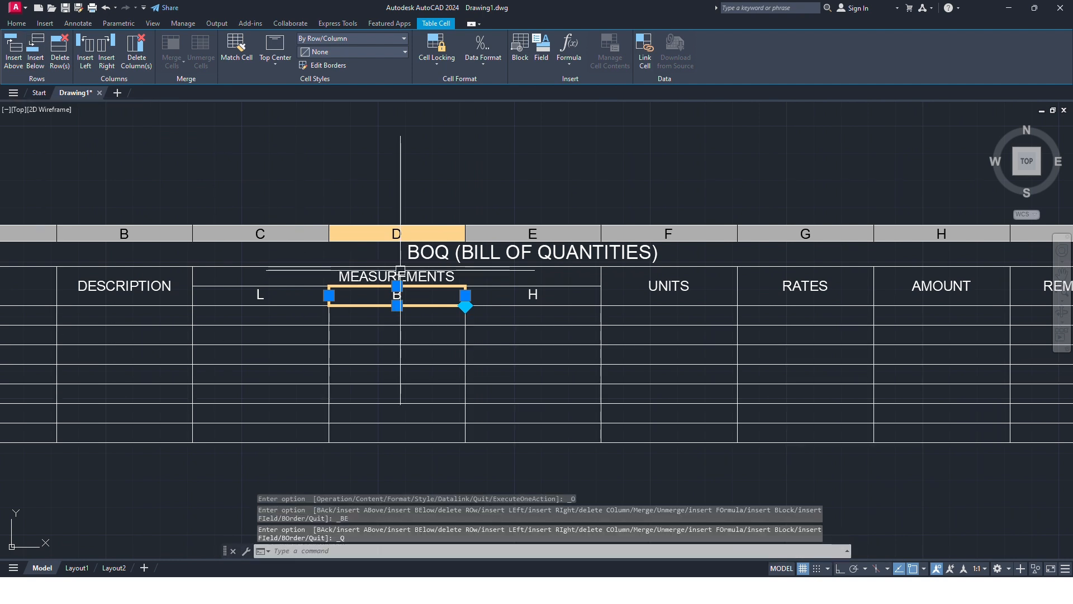
pyautogui.scroll(-2, 380, 272)
pyautogui.scroll(2, 313, 296)
pyautogui.press('Escape')
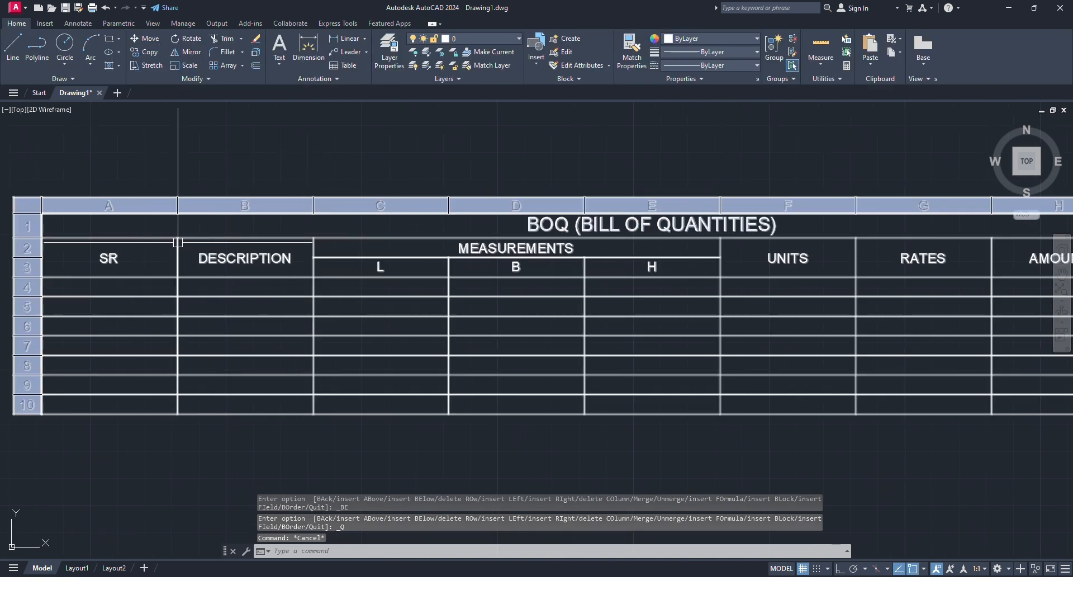
# Step: Narrow column A by stretching the SR cell's edge inward in two passes until it fits closely around the heading
pyautogui.click(143, 271)
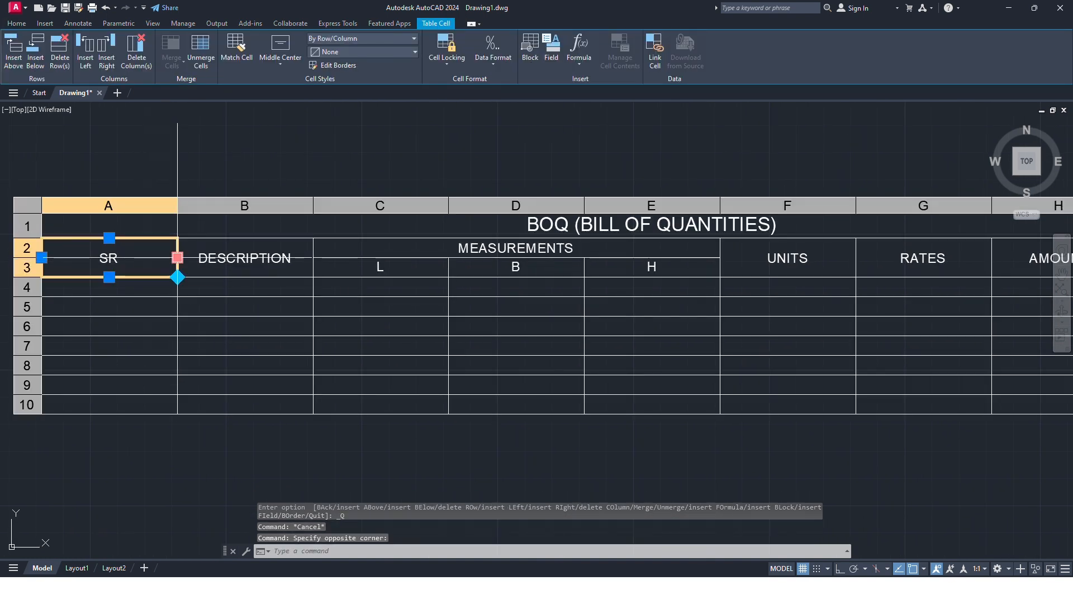
pyautogui.click(178, 257)
pyautogui.scroll(2, 168, 258)
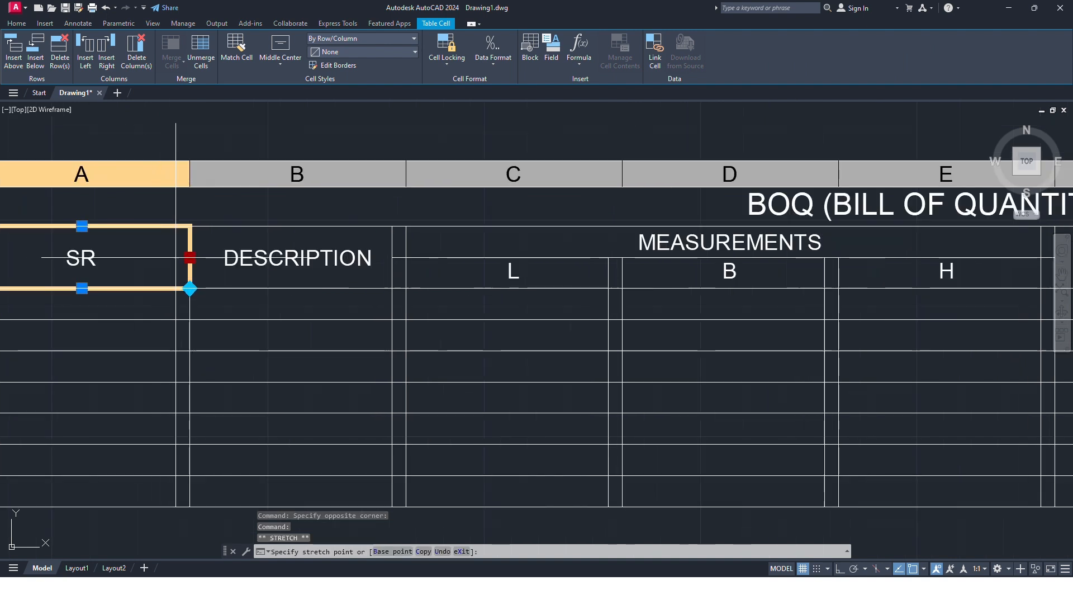
pyautogui.click(101, 257)
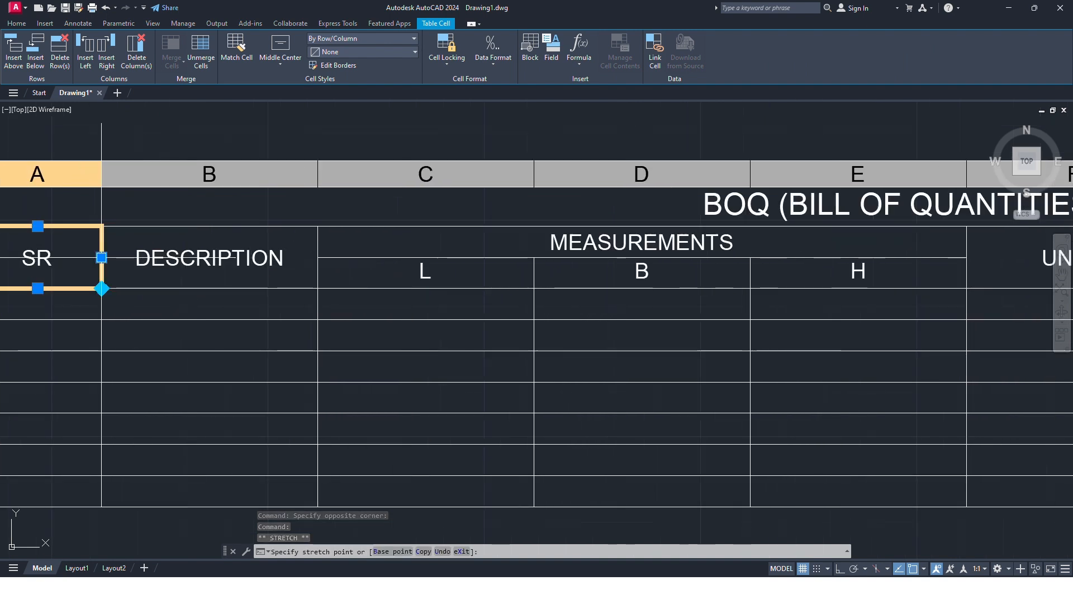
pyautogui.scroll(-3, 101, 258)
pyautogui.scroll(3, 137, 244)
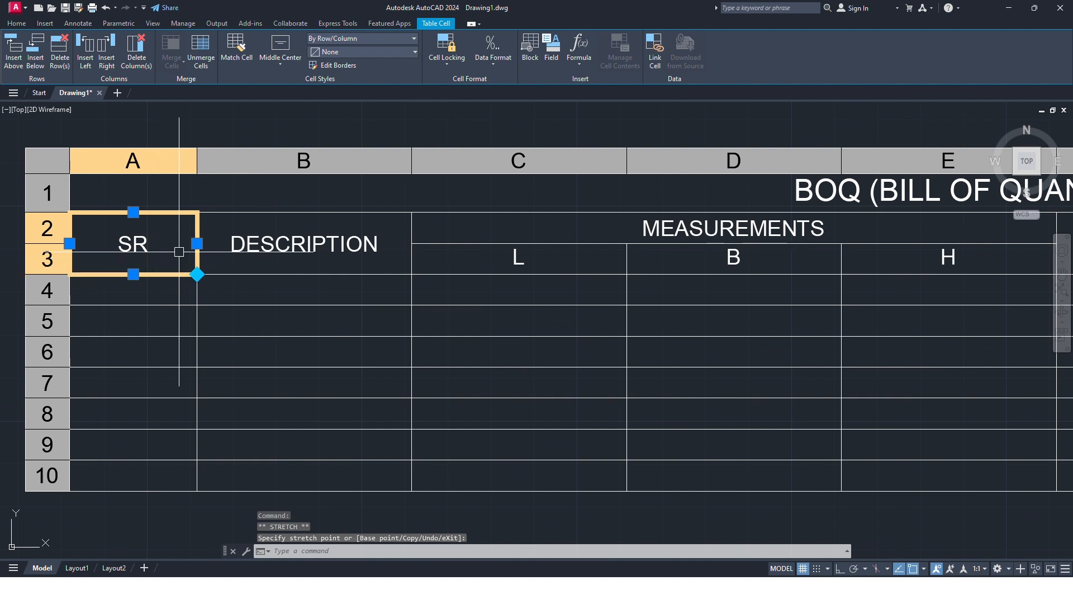
pyautogui.click(160, 244)
# Step: Widen column B by stretching the DESCRIPTION cell's edge outward to about one and a half times its width
pyautogui.click(339, 246)
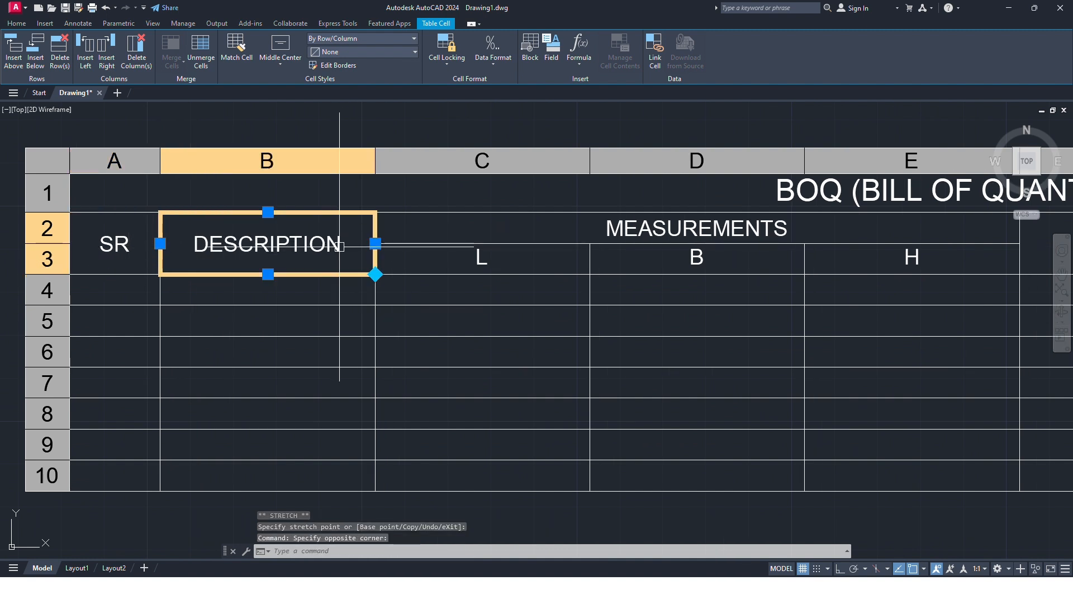
pyautogui.click(375, 243)
pyautogui.click(492, 243)
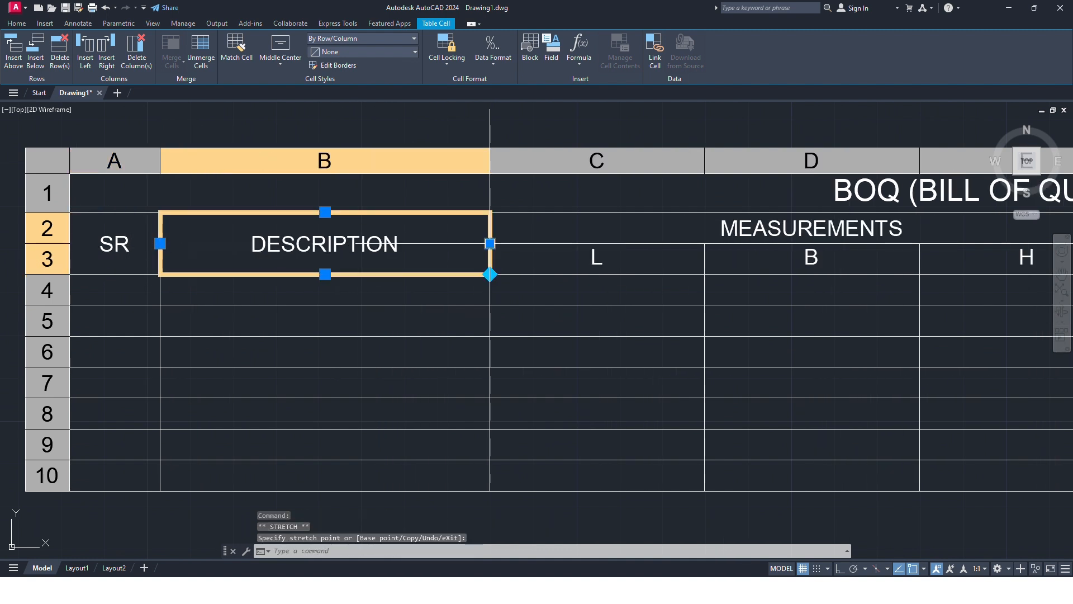
pyautogui.scroll(-5, 395, 257)
# Step: Narrow column C to about two thirds of its width by stretching the L measurement cell's edge inward
pyautogui.scroll(4, 425, 265)
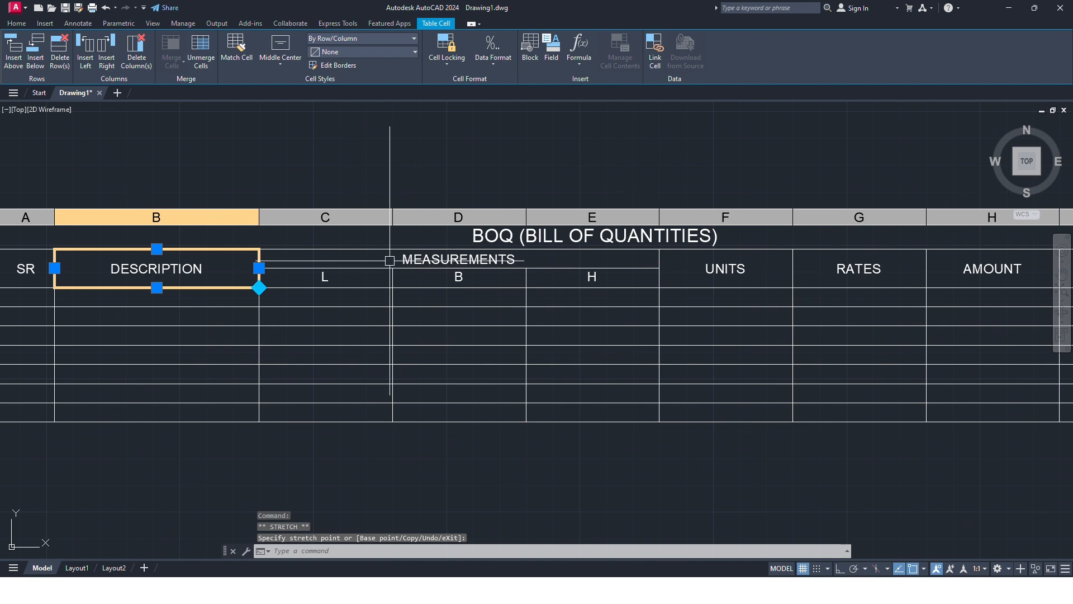
pyautogui.click(365, 277)
pyautogui.click(392, 278)
pyautogui.click(361, 276)
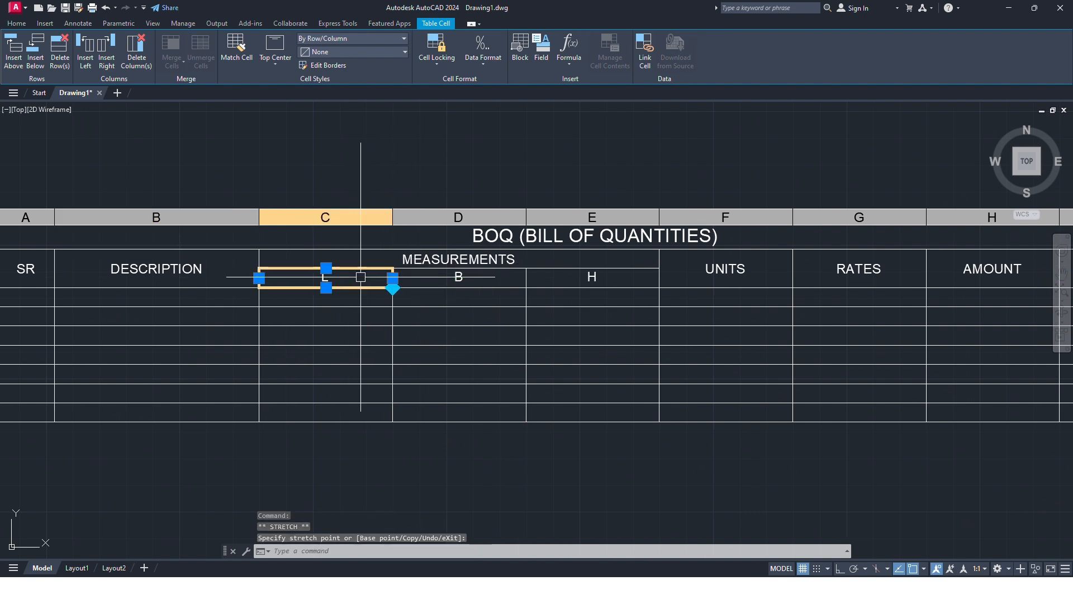
pyautogui.click(393, 278)
pyautogui.scroll(4, 350, 280)
pyautogui.click(338, 276)
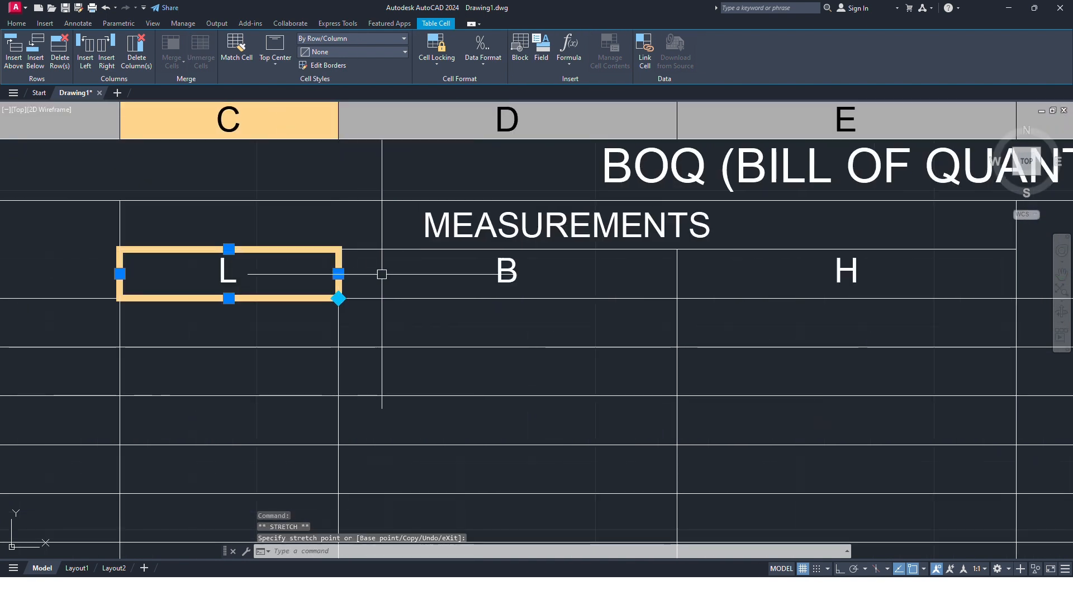
# Step: Narrow column E to about two thirds of its width by stretching the H measurement cell's outer edge inward
pyautogui.scroll(-4, 390, 274)
pyautogui.click(503, 273)
pyautogui.scroll(4, 502, 274)
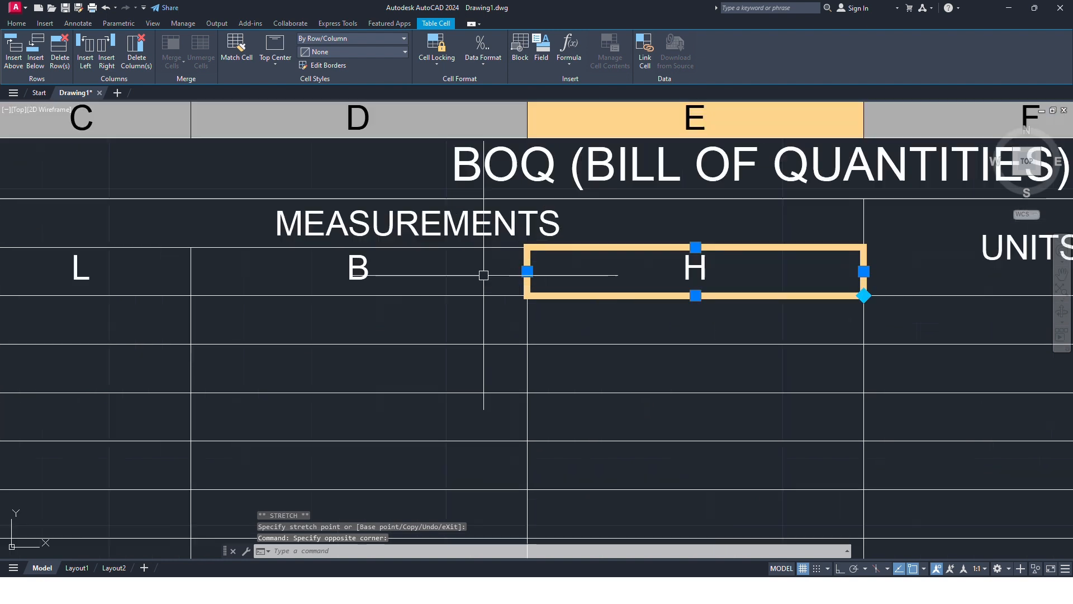
pyautogui.click(863, 272)
pyautogui.click(751, 273)
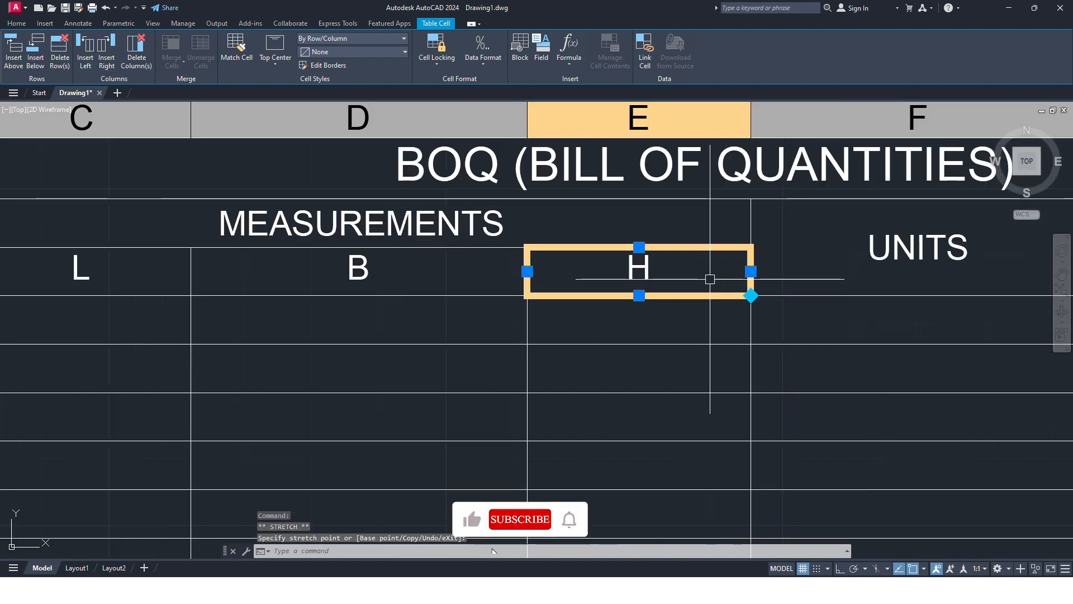
pyautogui.click(528, 272)
pyautogui.press('Escape')
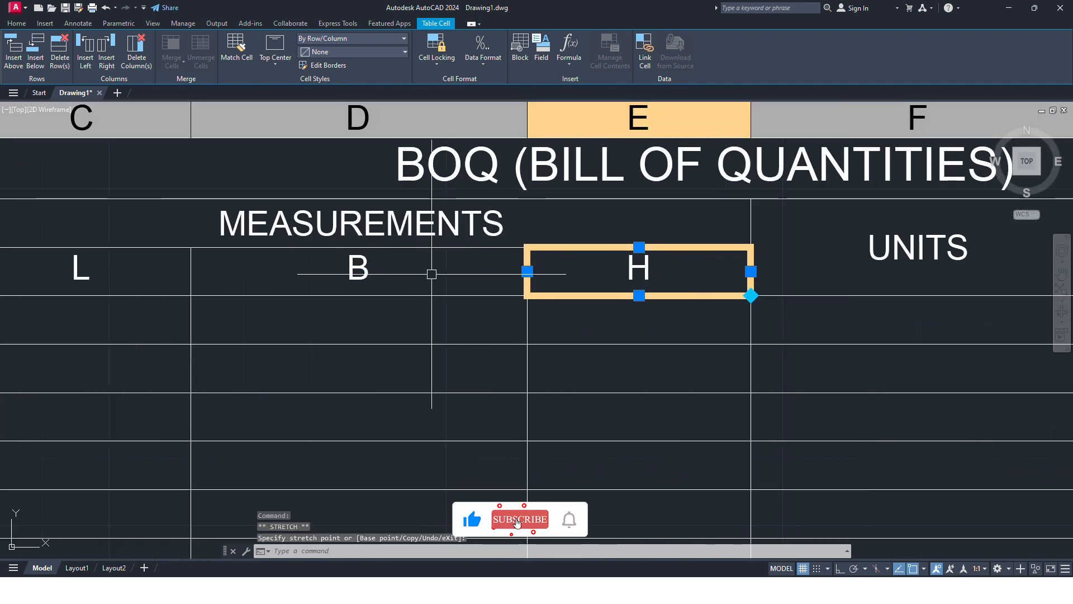
pyautogui.press('Escape')
# Step: Narrow column D to about two thirds of its width by stretching the B measurement cell's outer edge inward, matching columns C and E
pyautogui.click(423, 274)
pyautogui.click(527, 272)
pyautogui.click(462, 272)
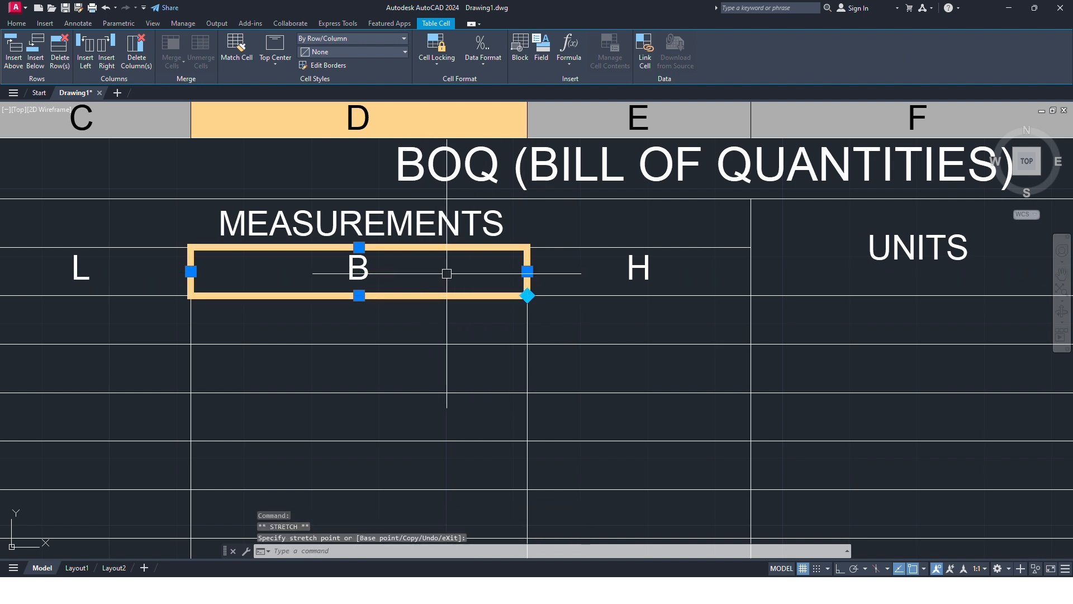
pyautogui.scroll(-8, 482, 272)
pyautogui.scroll(7, 482, 272)
pyautogui.scroll(-8, 492, 319)
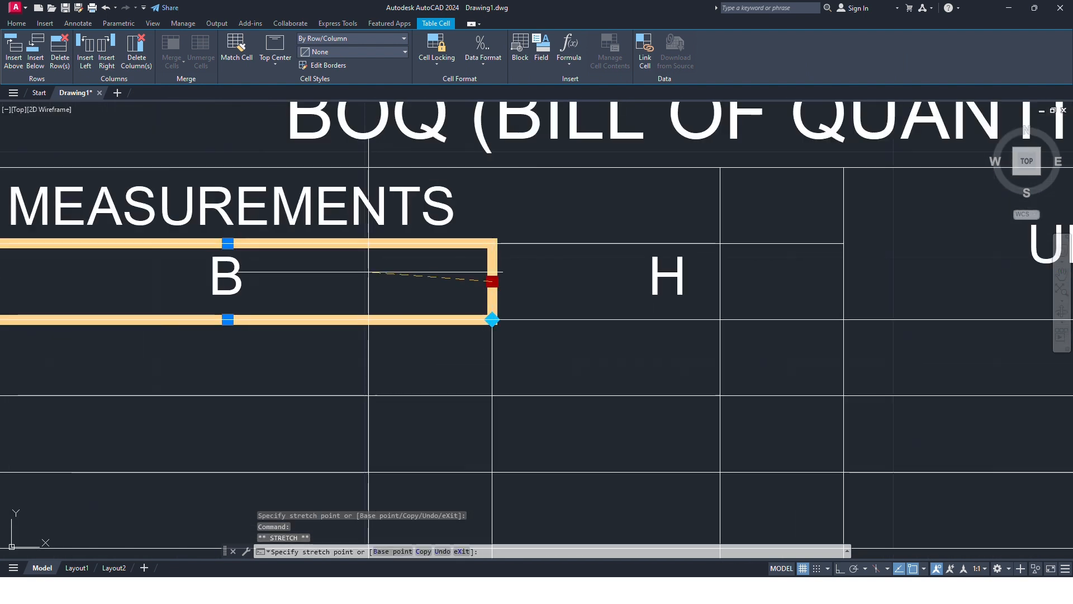
pyautogui.press('Escape')
# Step: Examine the whole BOQ table from SR to REMARKS, checking the headings, merged cells and column widths
pyautogui.scroll(4, 364, 300)
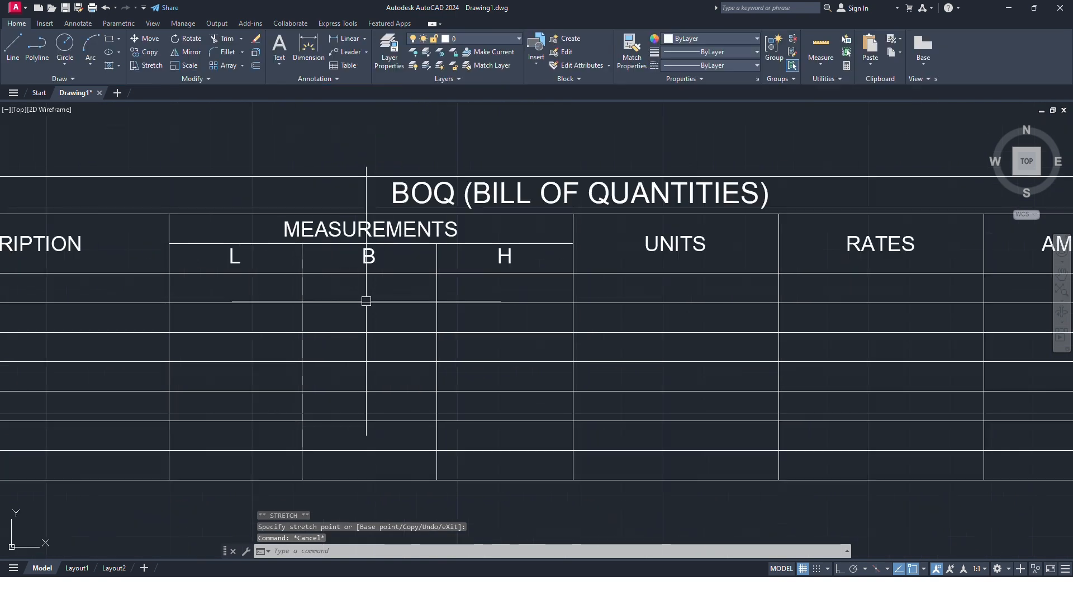
pyautogui.scroll(-6, 371, 302)
pyautogui.scroll(6, 388, 304)
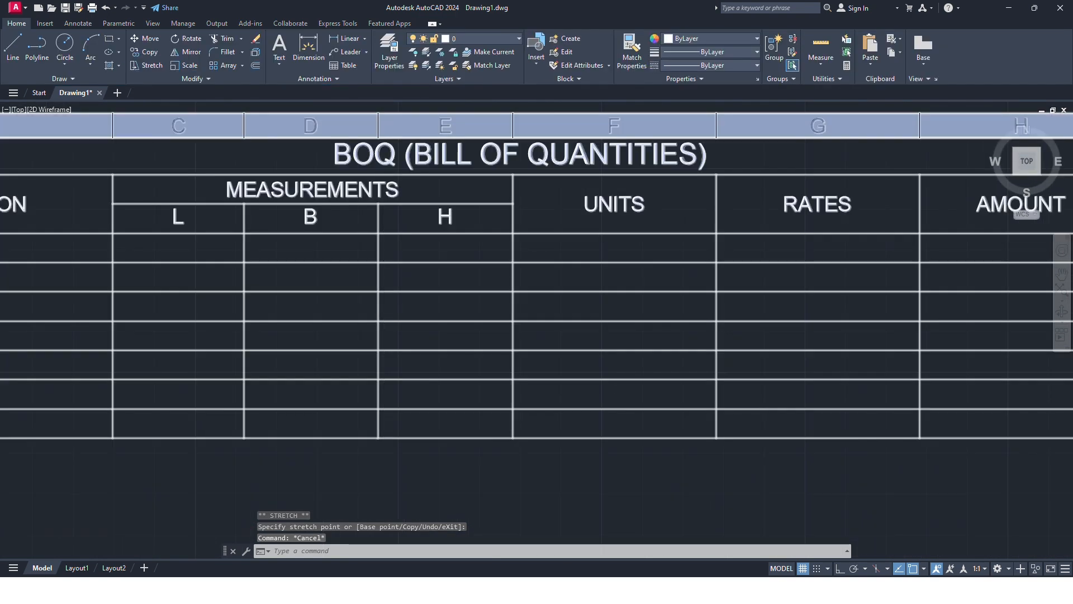
pyautogui.scroll(-4, 422, 299)
pyautogui.moveTo(471, 299); pyautogui.dragTo(604, 314, button='middle')
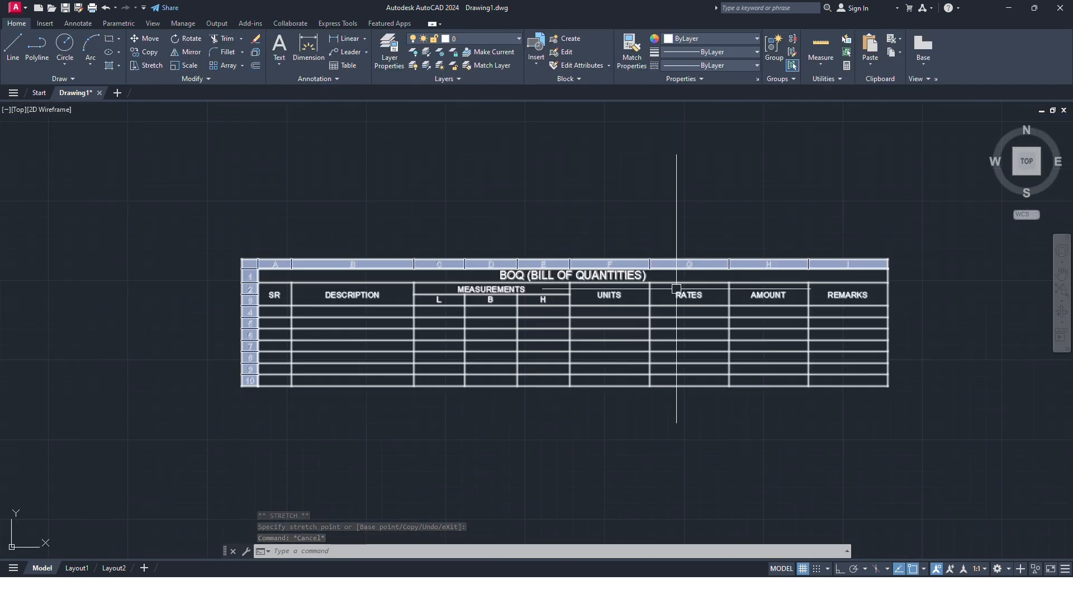
pyautogui.scroll(2, 558, 283)
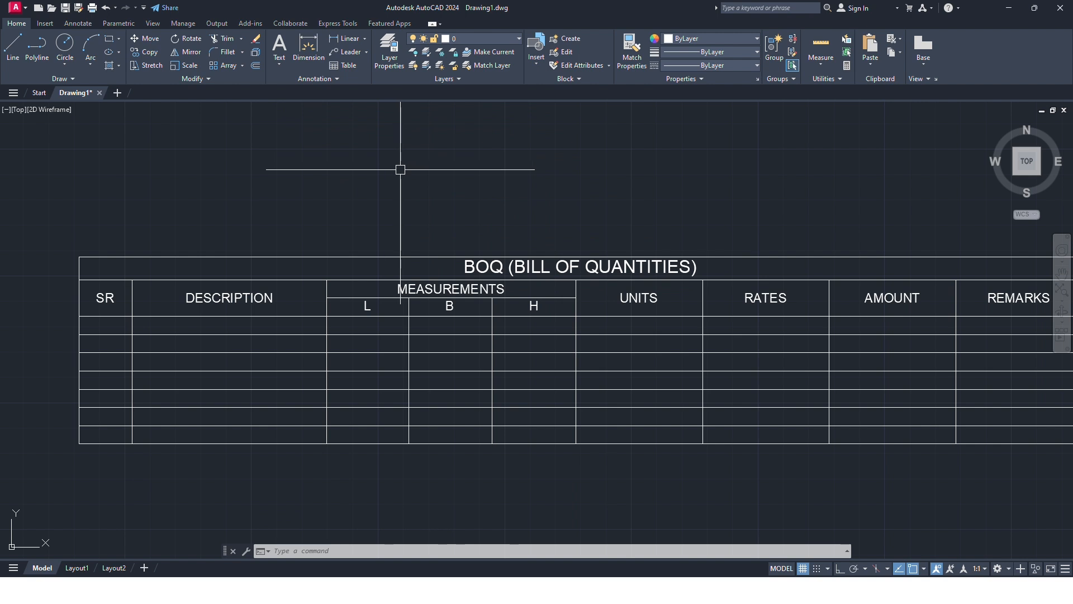
pyautogui.moveTo(707, 213); pyautogui.dragTo(595, 194, button='middle')
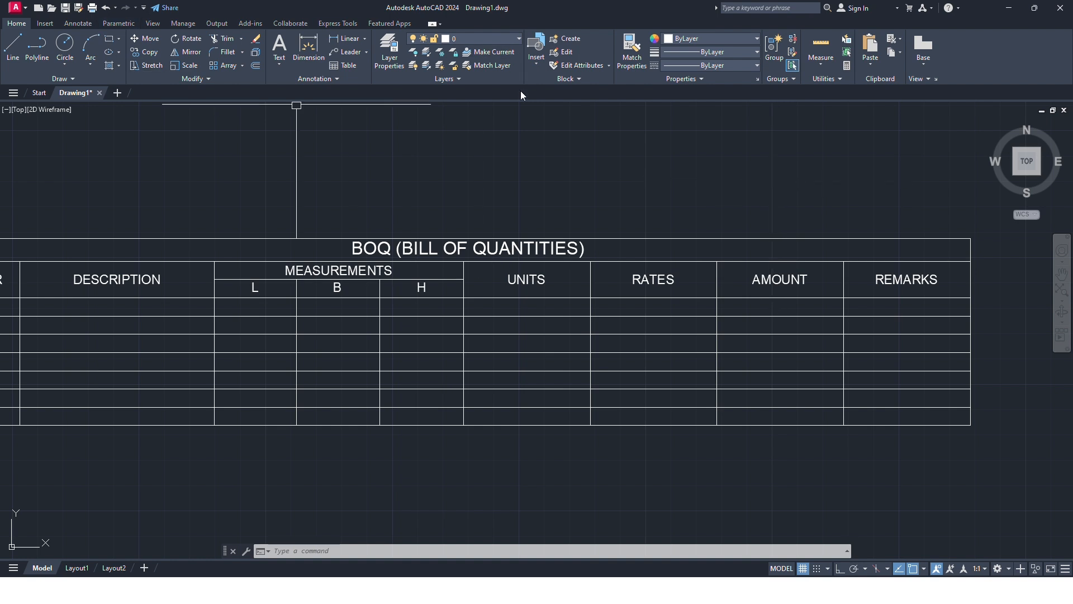
pyautogui.moveTo(797, 193); pyautogui.dragTo(834, 203, button='middle')
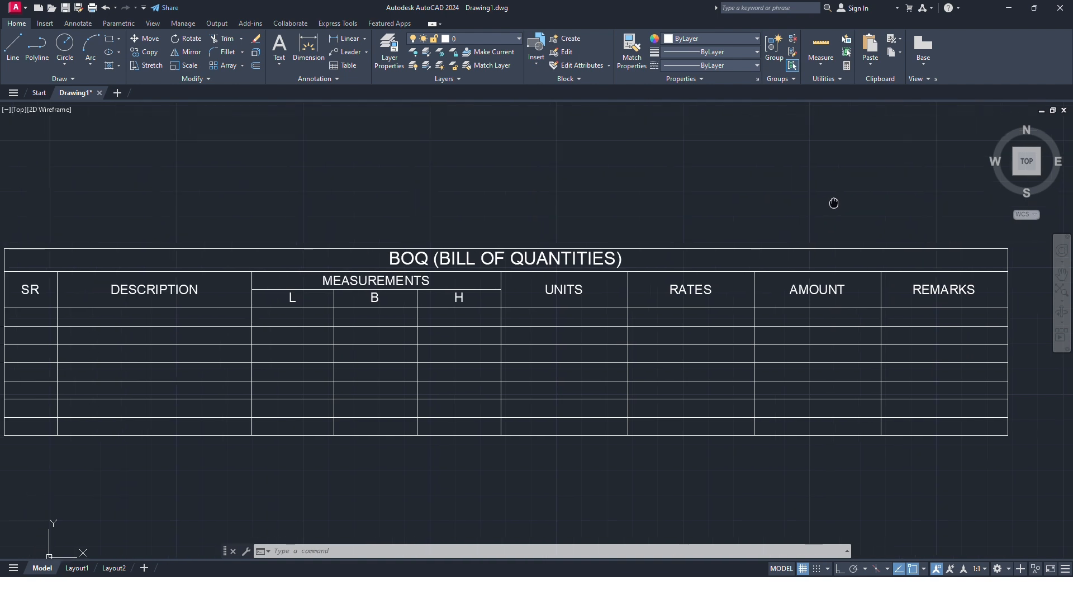